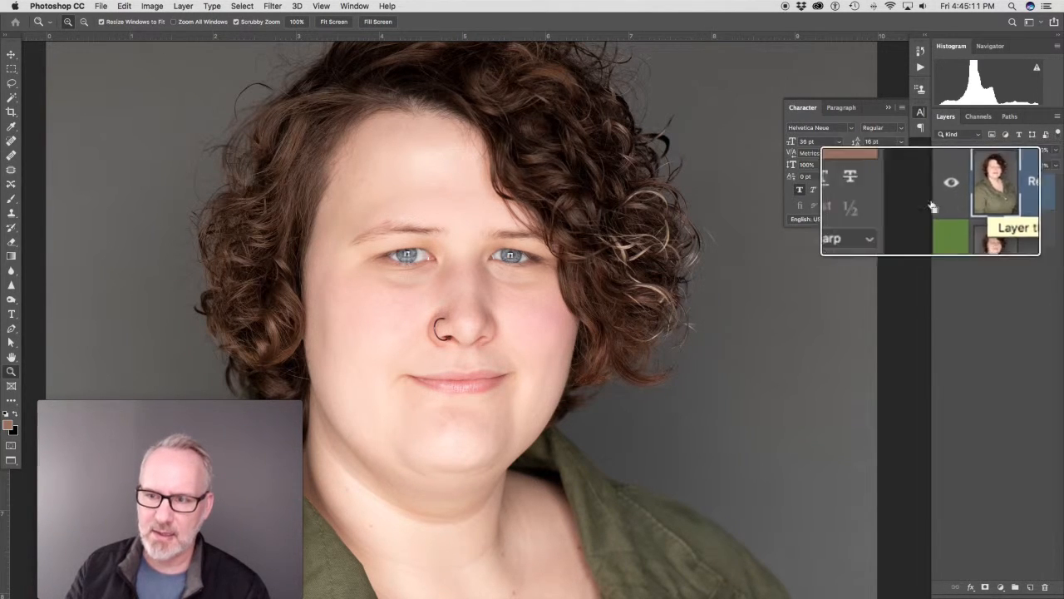
# - Compare the portrait with and without the Retouch layer by toggling that layer's visibility
pyautogui.click(941, 158)
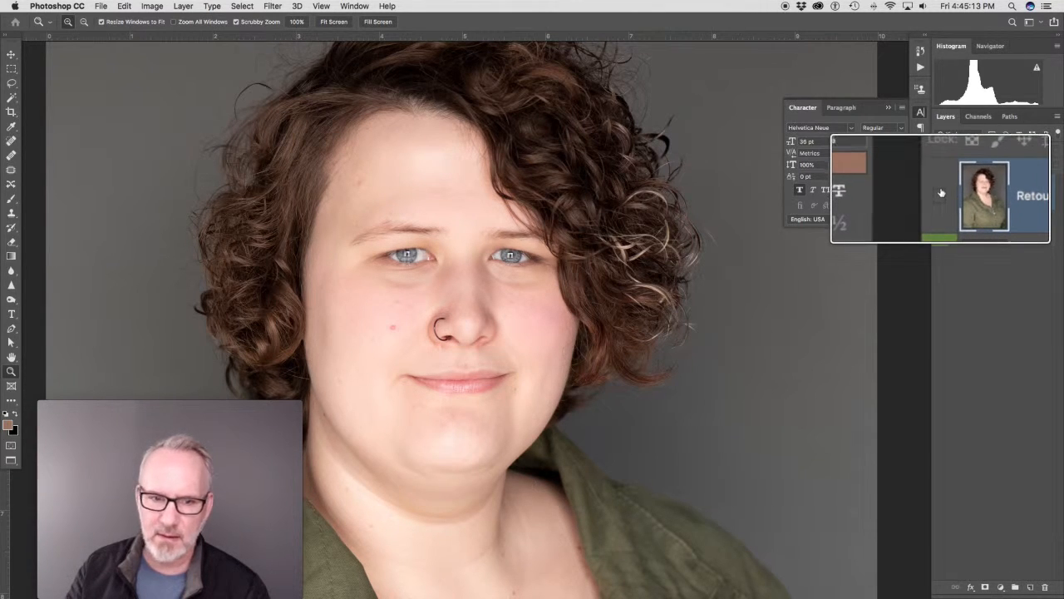
pyautogui.click(940, 193)
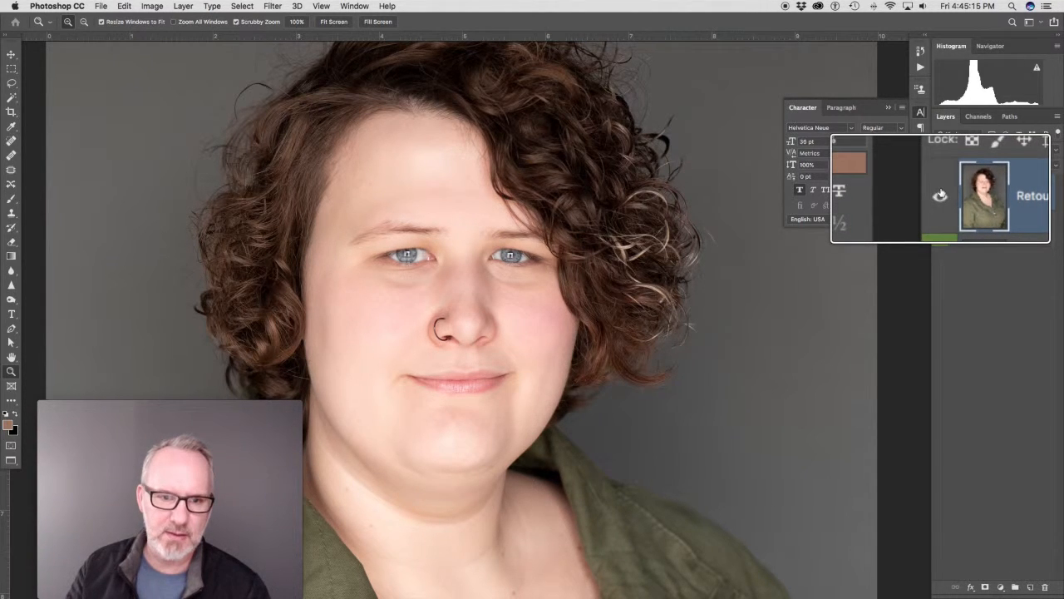
pyautogui.click(941, 193)
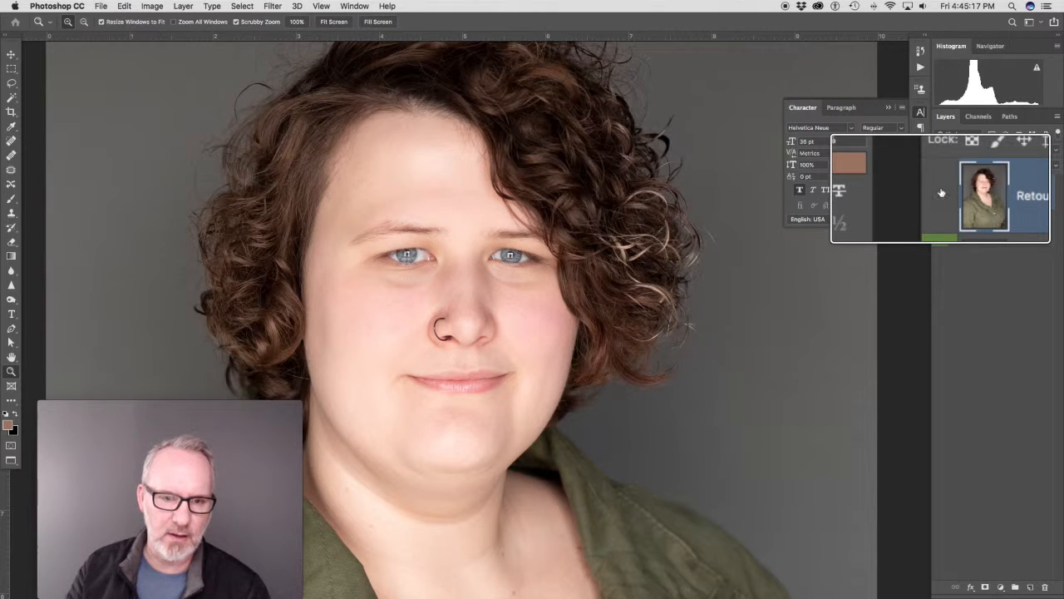
pyautogui.click(940, 193)
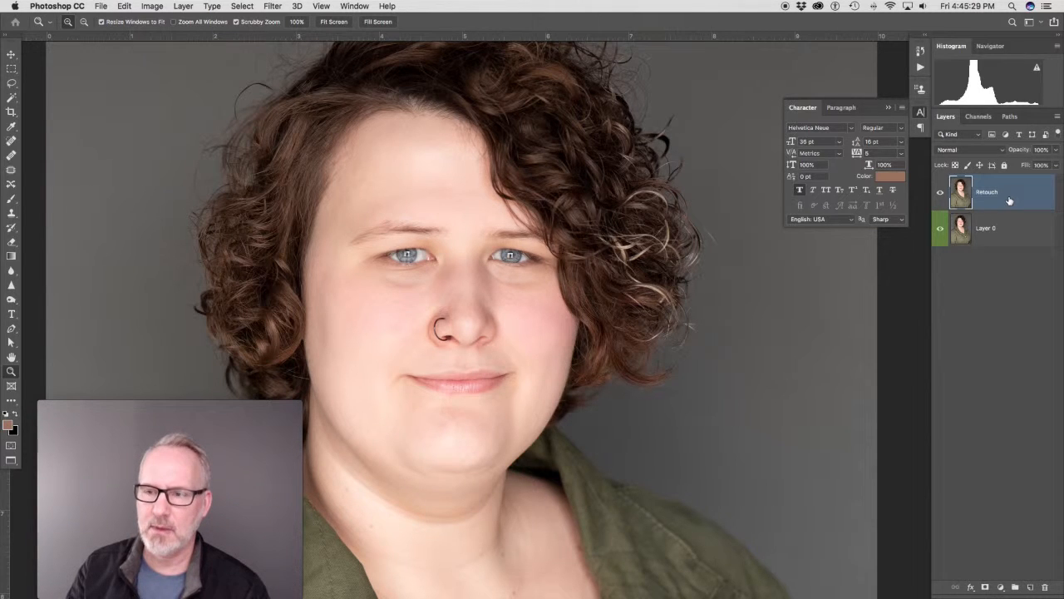
# - Duplicate the Retouch layer and rename the copy "Retouch eyes"
pyautogui.press('super+j')
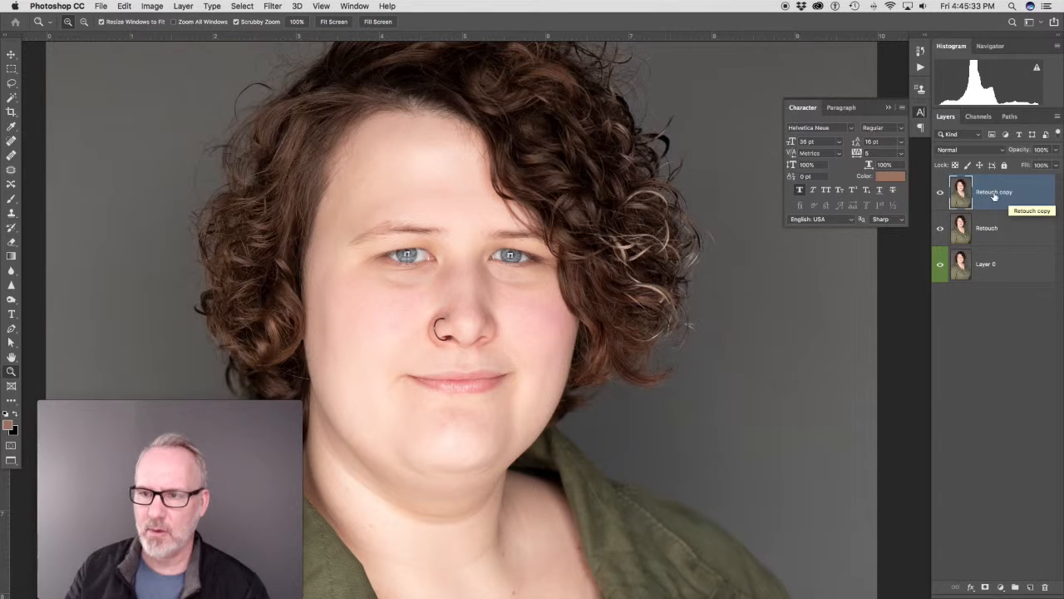
pyautogui.doubleClick(994, 193)
pyautogui.moveTo(1015, 192); pyautogui.dragTo(999, 194)
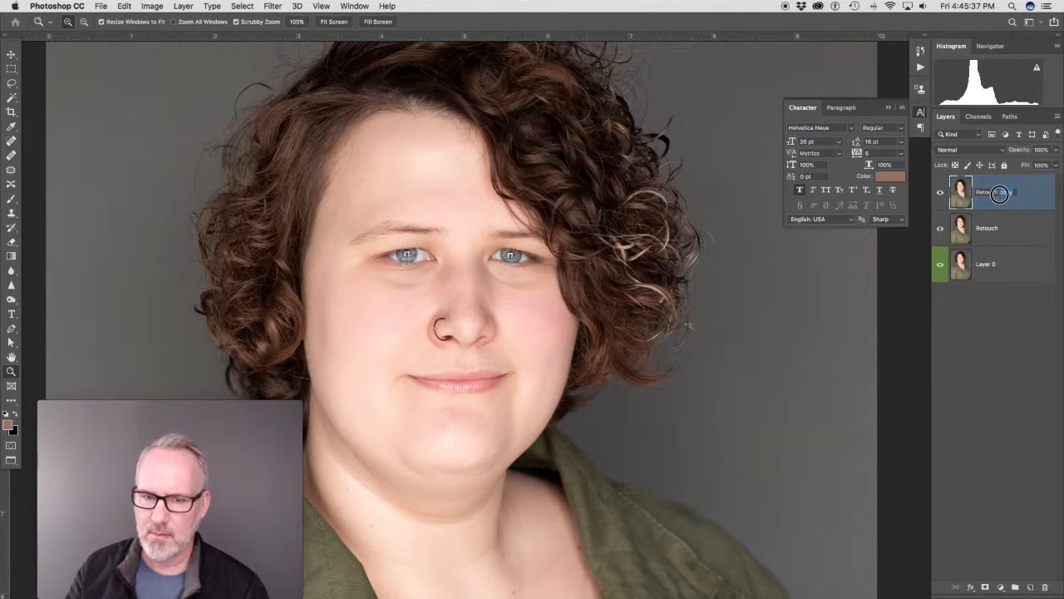
pyautogui.write('eyes')
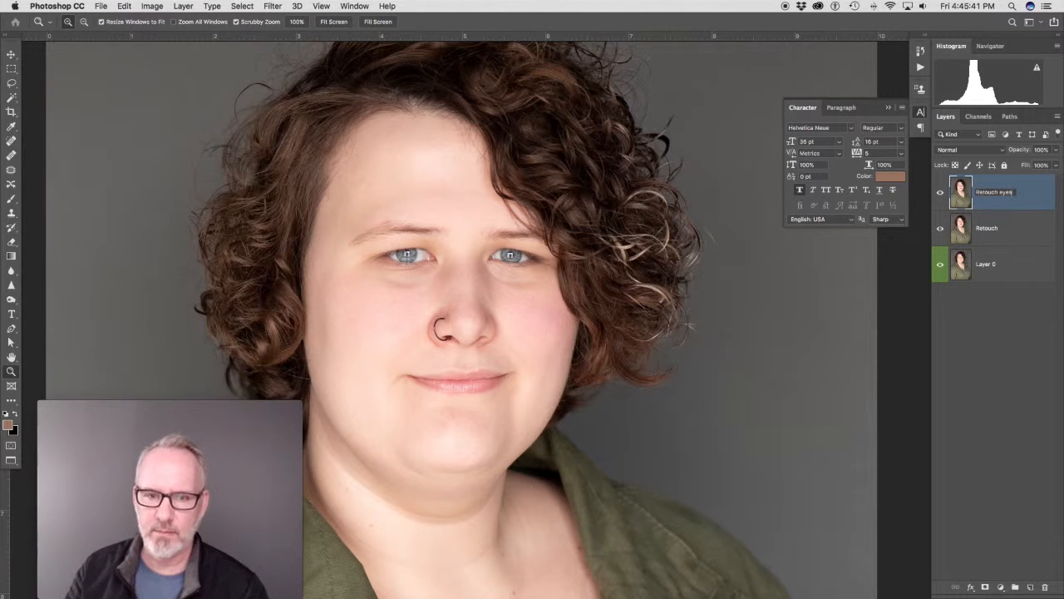
pyautogui.press('Return')
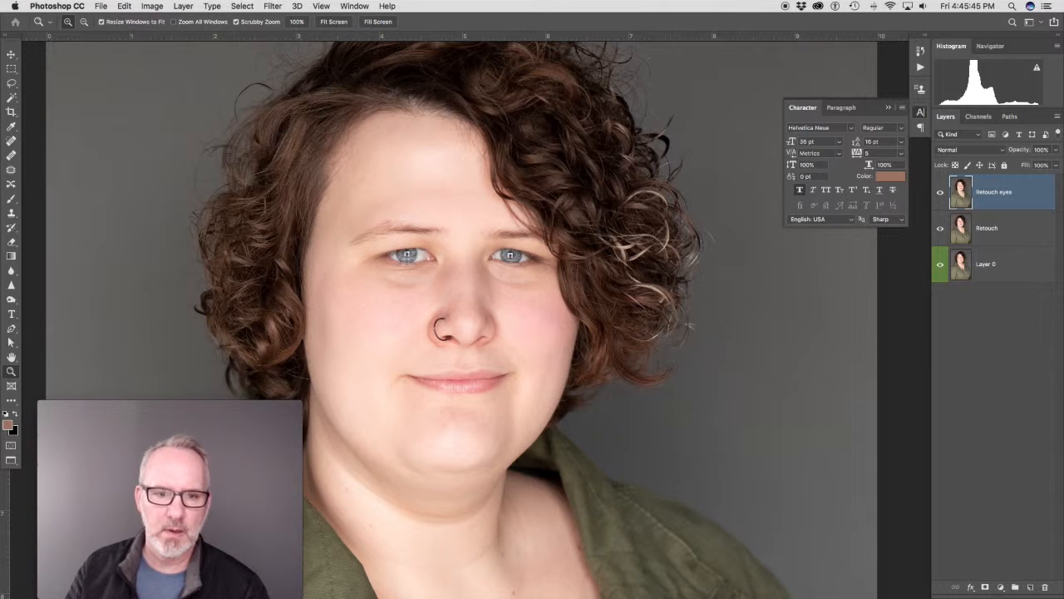
# - Patch the shadow under the eye on the nose-ring side with clean cheek skin using the Patch tool, and deselect
pyautogui.click(11, 171)
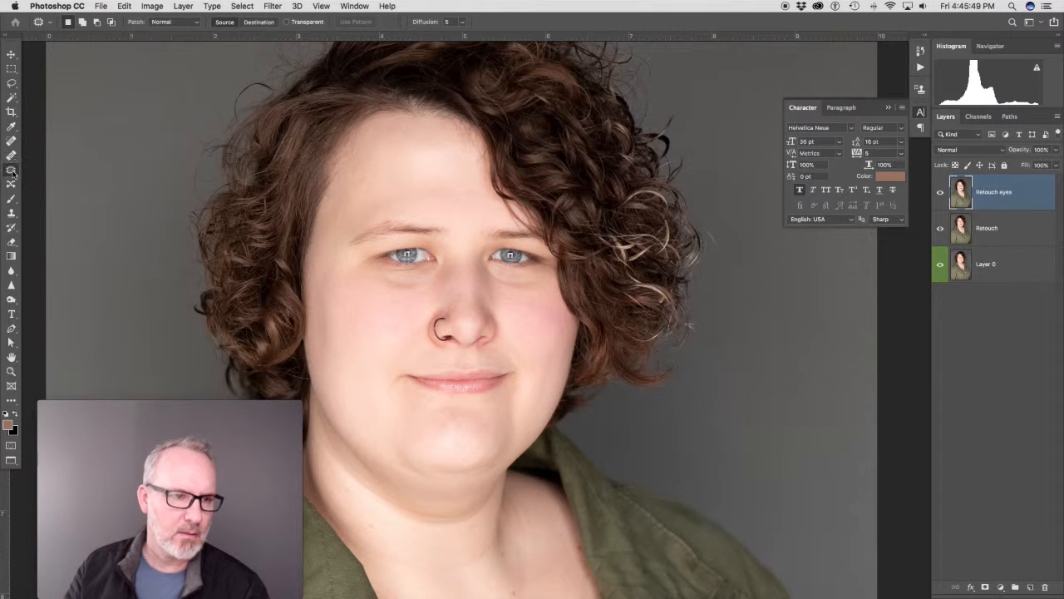
pyautogui.click(423, 277)
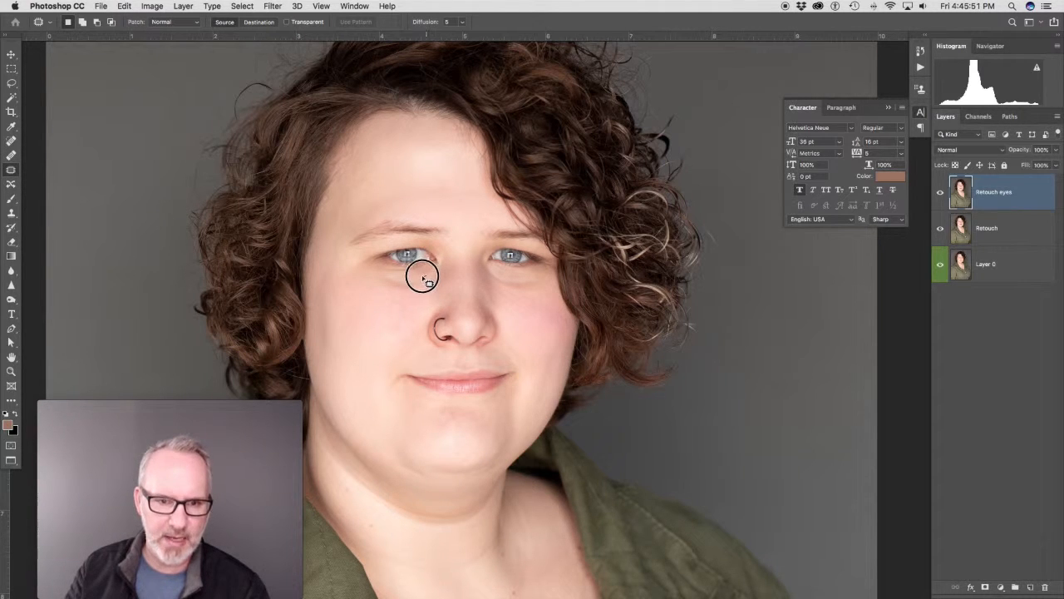
pyautogui.moveTo(422, 277); pyautogui.dragTo(428, 284)
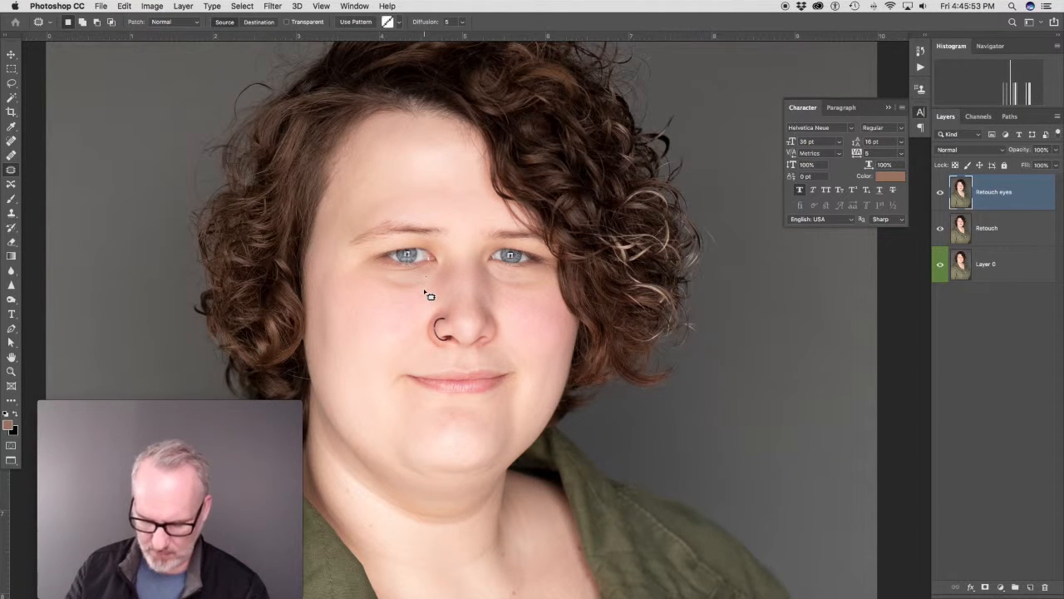
pyautogui.moveTo(429, 275)
pyautogui.mouseDown()
pyautogui.moveTo(371, 272)
pyautogui.moveTo(380, 289)
pyautogui.moveTo(411, 292)
pyautogui.moveTo(435, 275)
pyautogui.moveTo(399, 285)
pyautogui.moveTo(394, 312)
pyautogui.mouseUp()
pyautogui.press('super+d')
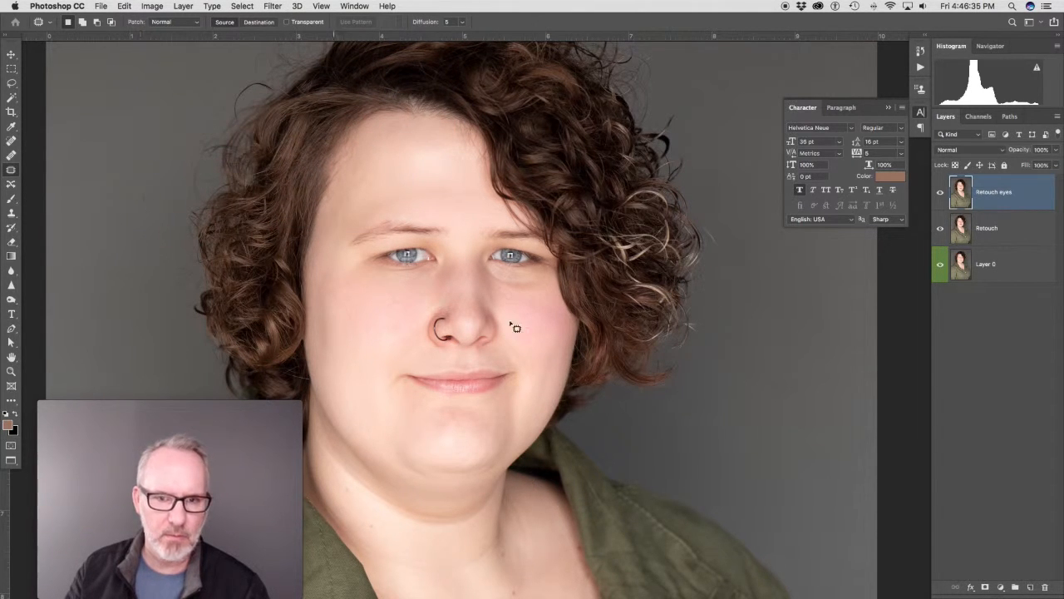
# - Patch the shadow under the other eye and the strip beside the nose with clean cheek skin, and deselect
pyautogui.moveTo(543, 278)
pyautogui.mouseDown()
pyautogui.moveTo(483, 272)
pyautogui.moveTo(519, 293)
pyautogui.moveTo(545, 291)
pyautogui.moveTo(540, 275)
pyautogui.moveTo(542, 285)
pyautogui.mouseUp()
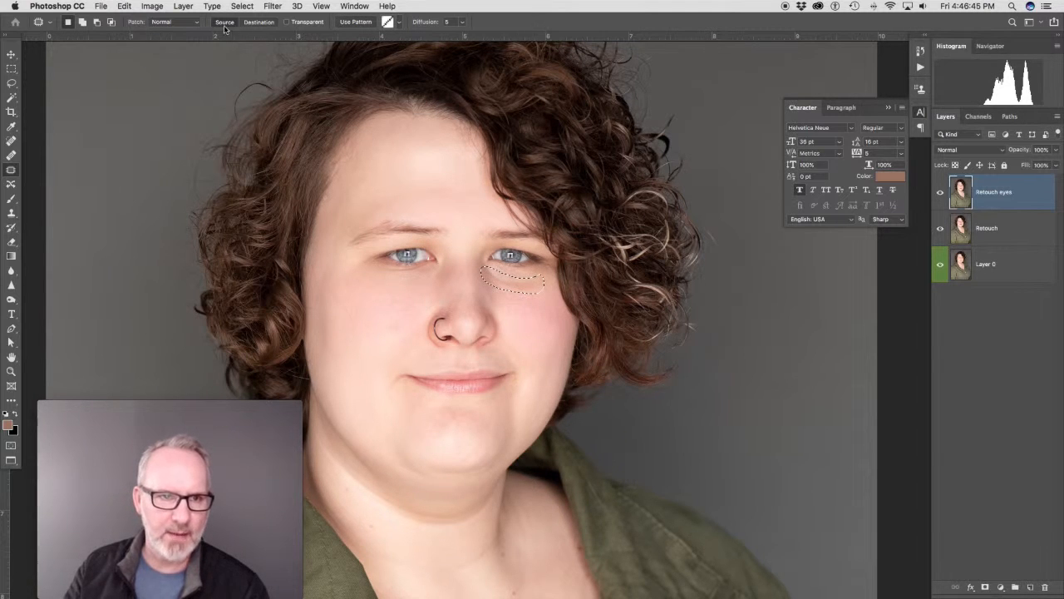
pyautogui.moveTo(527, 287); pyautogui.dragTo(532, 321)
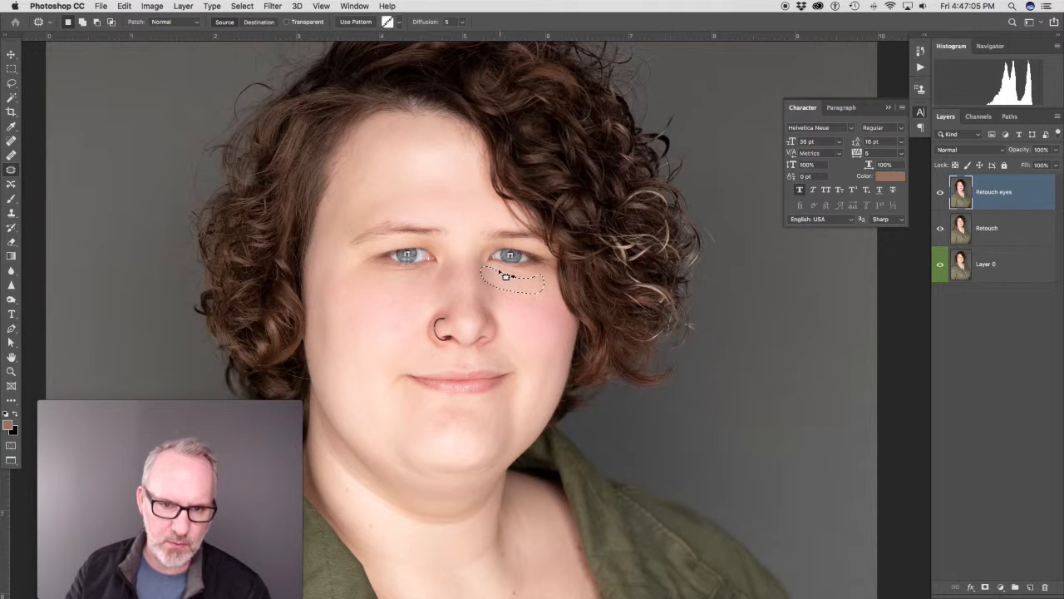
pyautogui.moveTo(545, 281); pyautogui.dragTo(514, 322)
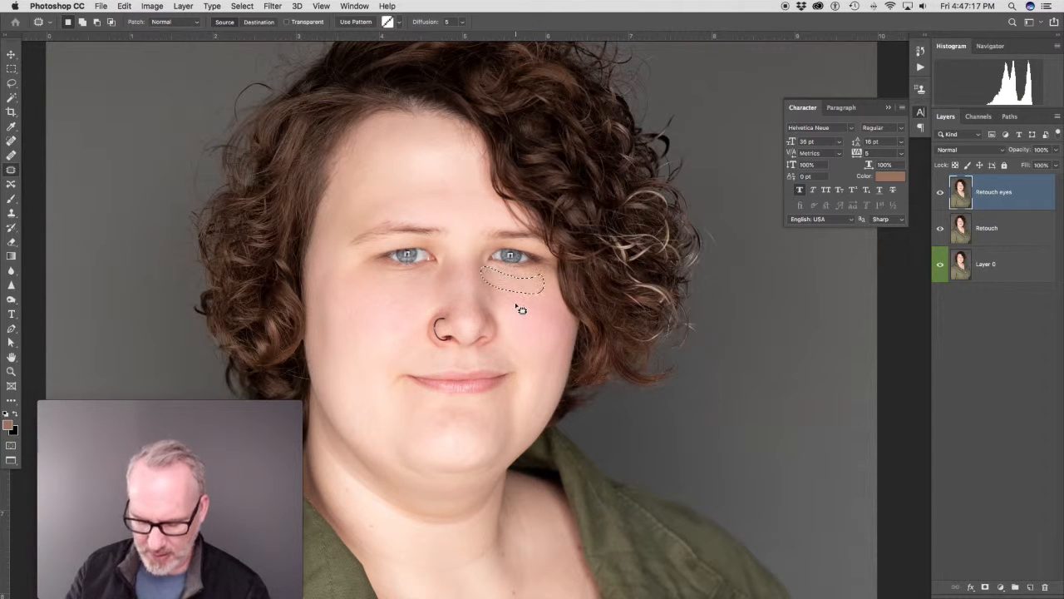
pyautogui.press('super+d')
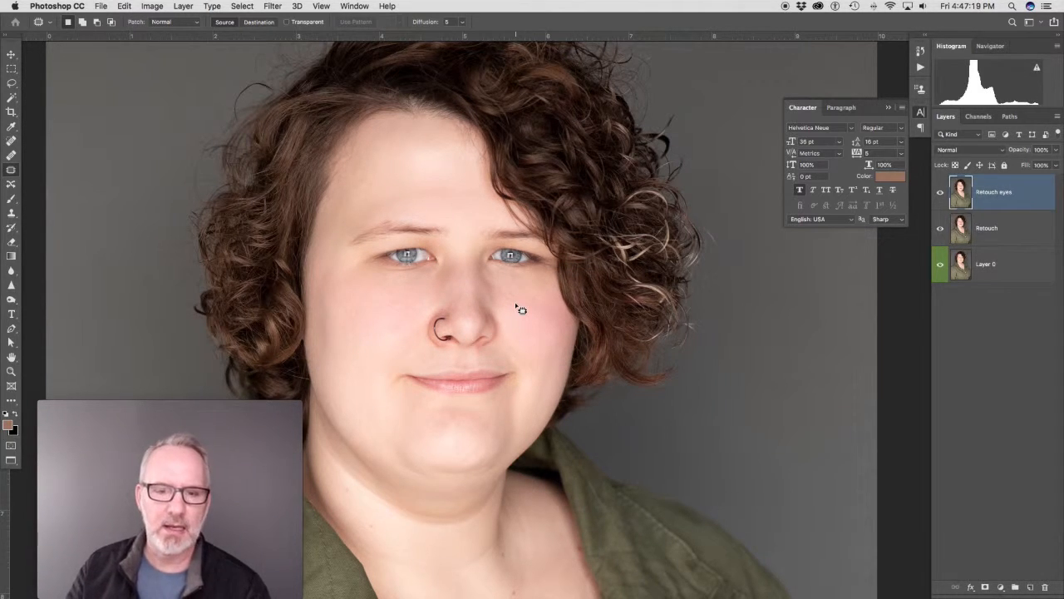
pyautogui.moveTo(498, 277)
pyautogui.mouseDown()
pyautogui.moveTo(477, 264)
pyautogui.moveTo(491, 302)
pyautogui.moveTo(489, 266)
pyautogui.moveTo(521, 313)
pyautogui.mouseUp()
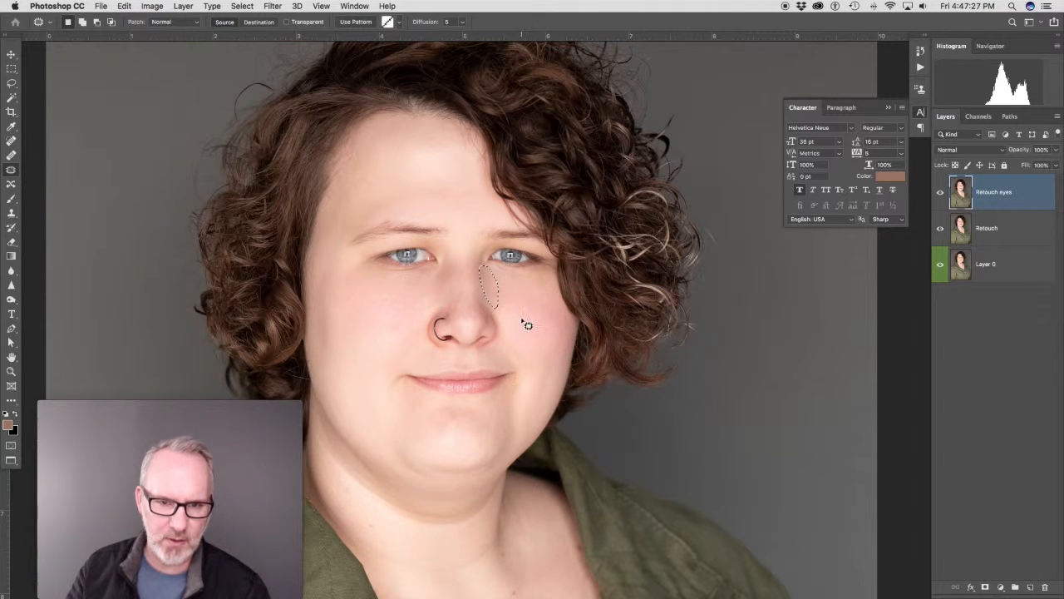
pyautogui.hotkey('ctrl', 'd')
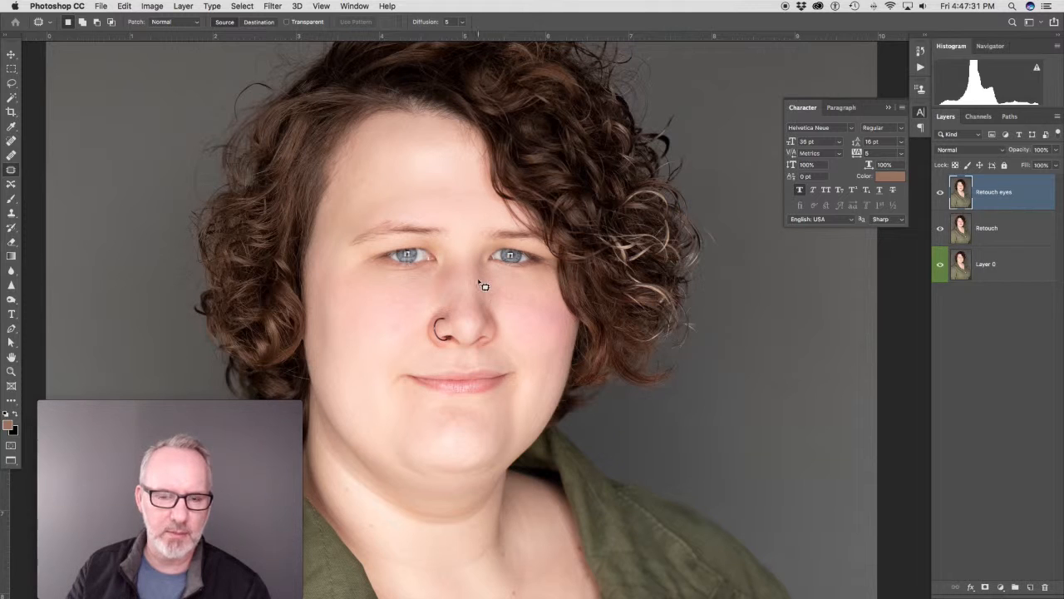
# - Heal the marks between the nose bridge and the inner corner of the hair-side eye with a size 35 content-aware Spot Healing Brush
pyautogui.click(15, 140)
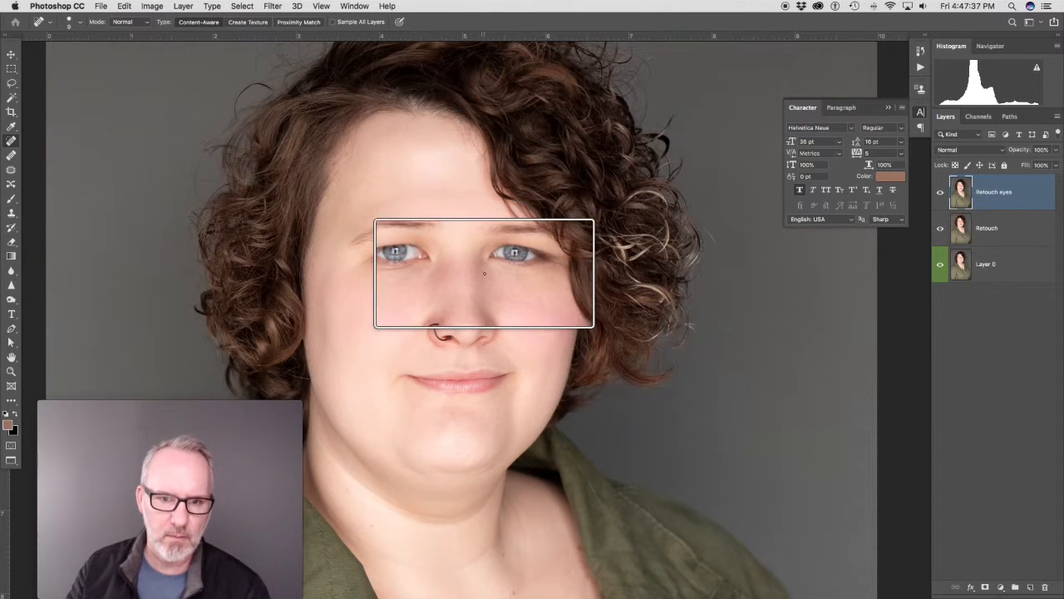
pyautogui.press(']')
pyautogui.press(']')
pyautogui.press(']')
pyautogui.press(']')
pyautogui.press(']')
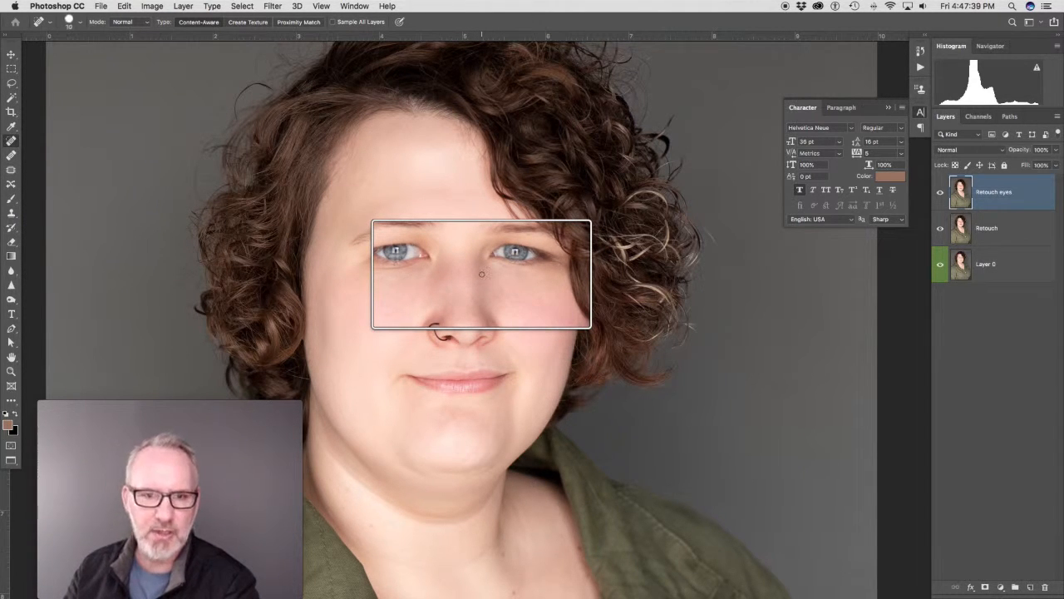
pyautogui.moveTo(481, 250); pyautogui.dragTo(477, 278)
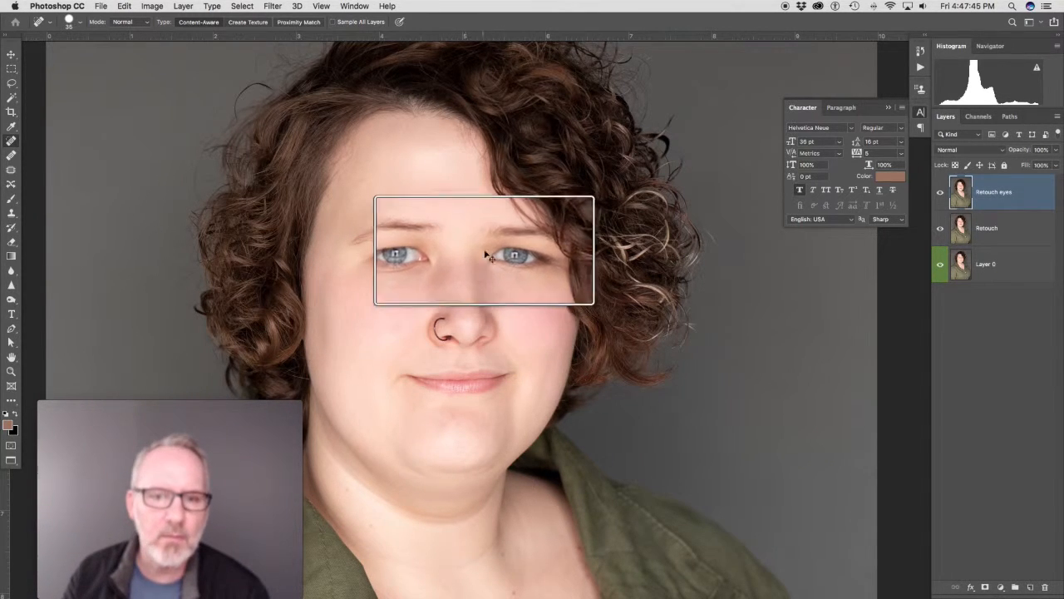
pyautogui.click(485, 247)
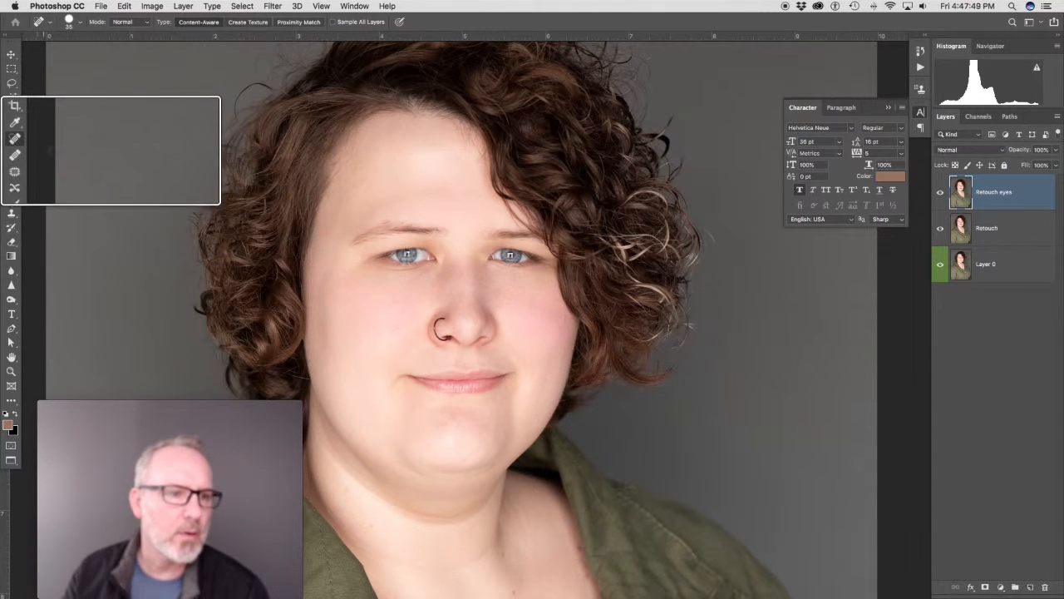
pyautogui.click(486, 247)
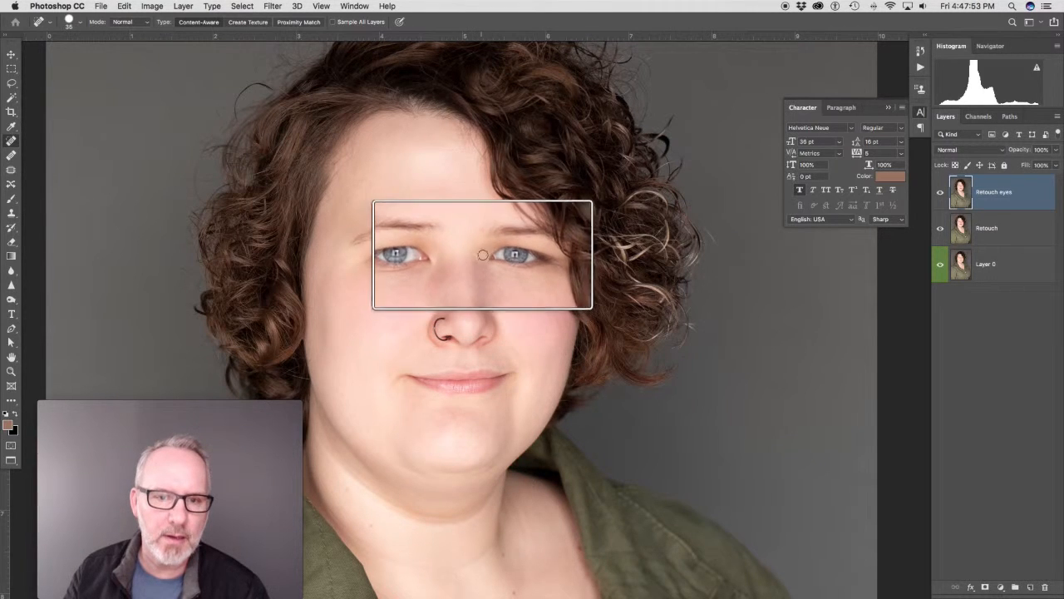
pyautogui.click(481, 248)
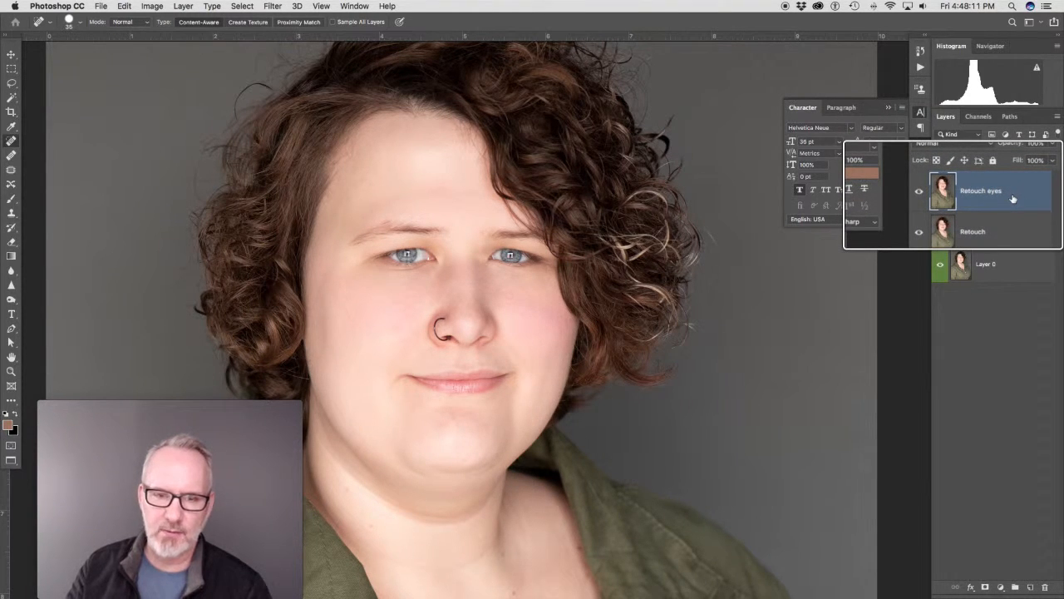
# - Reduce the opacity of the Retouch eyes layer to 62% to soften the under-eye retouching
pyautogui.click(1053, 144)
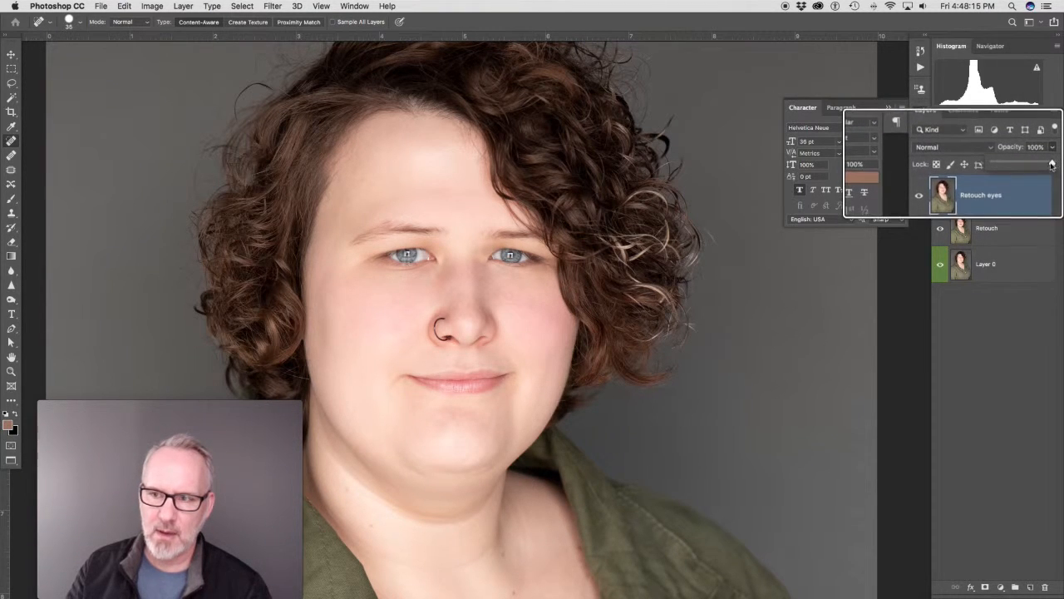
pyautogui.moveTo(1053, 163); pyautogui.dragTo(1021, 166)
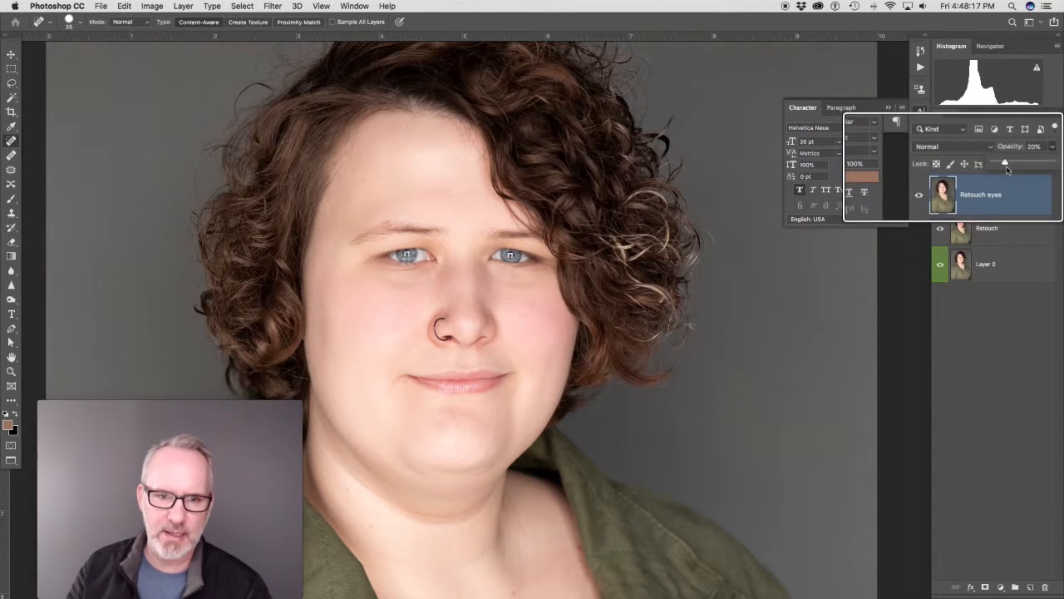
pyautogui.moveTo(936, 178); pyautogui.dragTo(1061, 177)
pyautogui.moveTo(1059, 177); pyautogui.dragTo(955, 179)
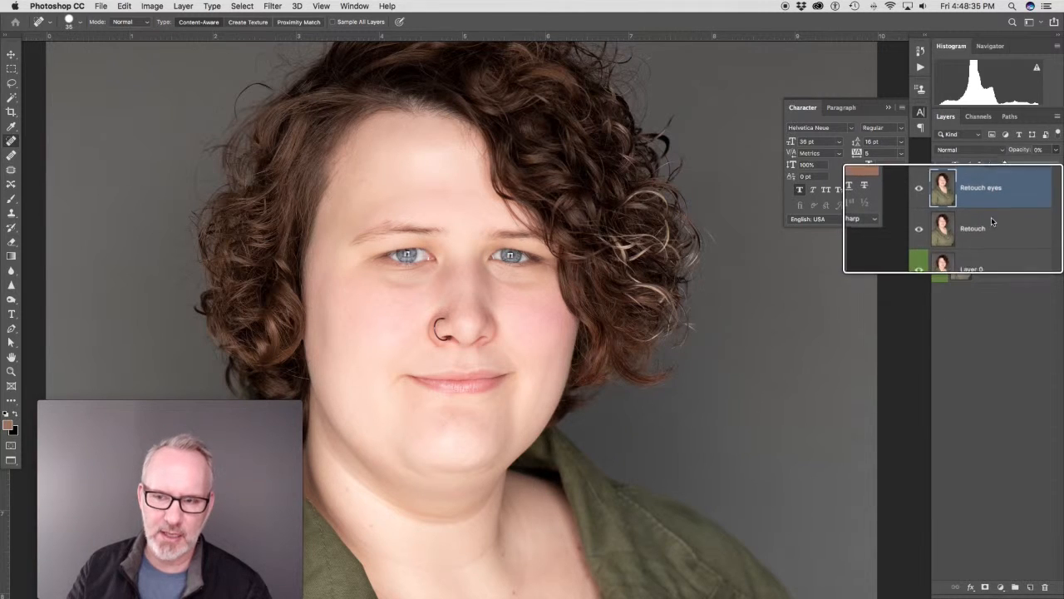
pyautogui.moveTo(1005, 164); pyautogui.dragTo(1032, 167)
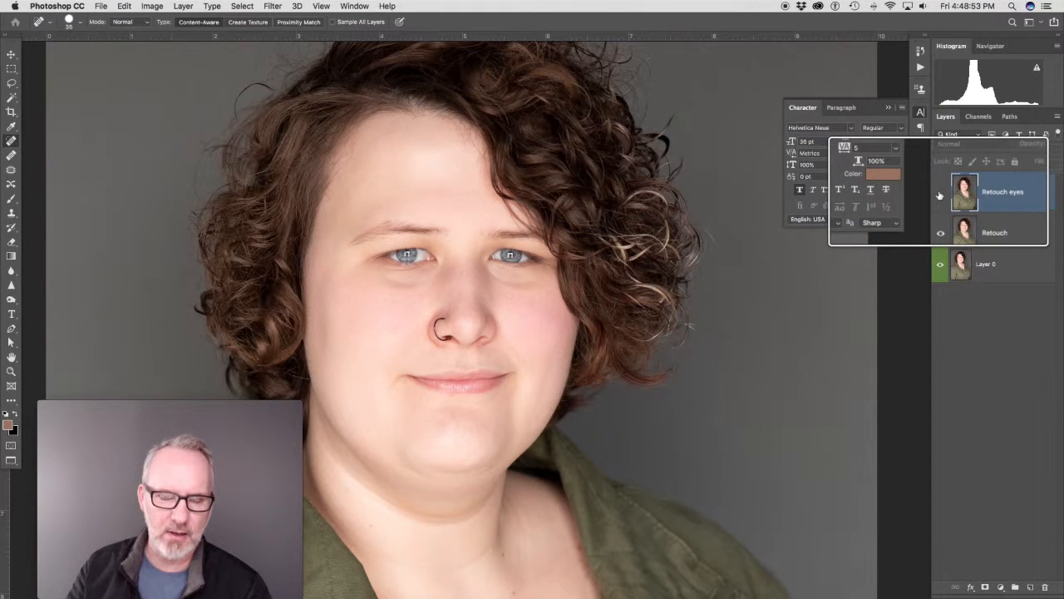
# - Compare the portrait with and without the Retouch eyes layer by toggling that layer's visibility
pyautogui.click(939, 193)
pyautogui.click(939, 193)
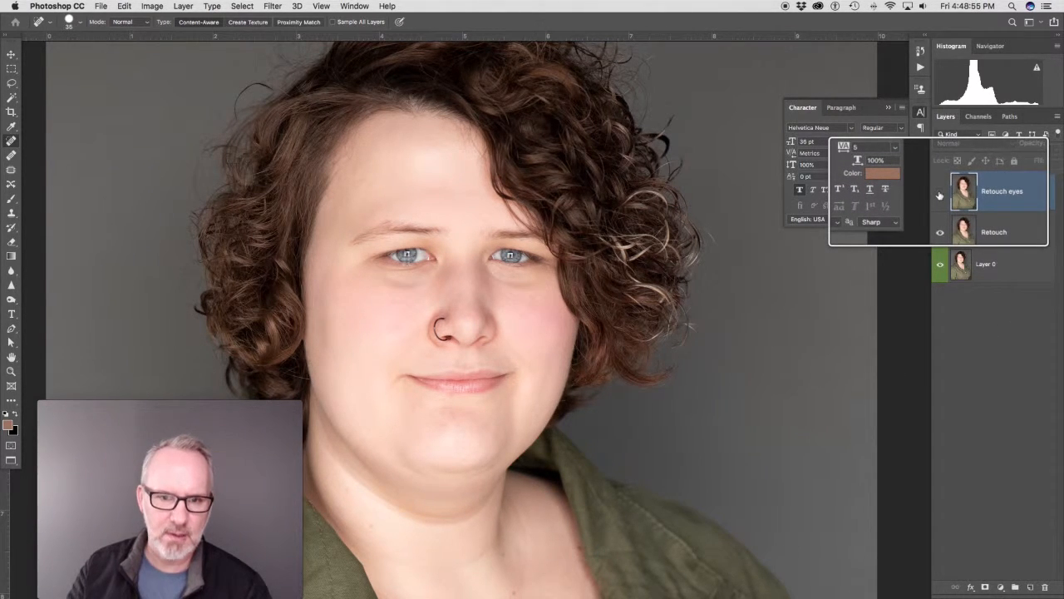
pyautogui.click(940, 193)
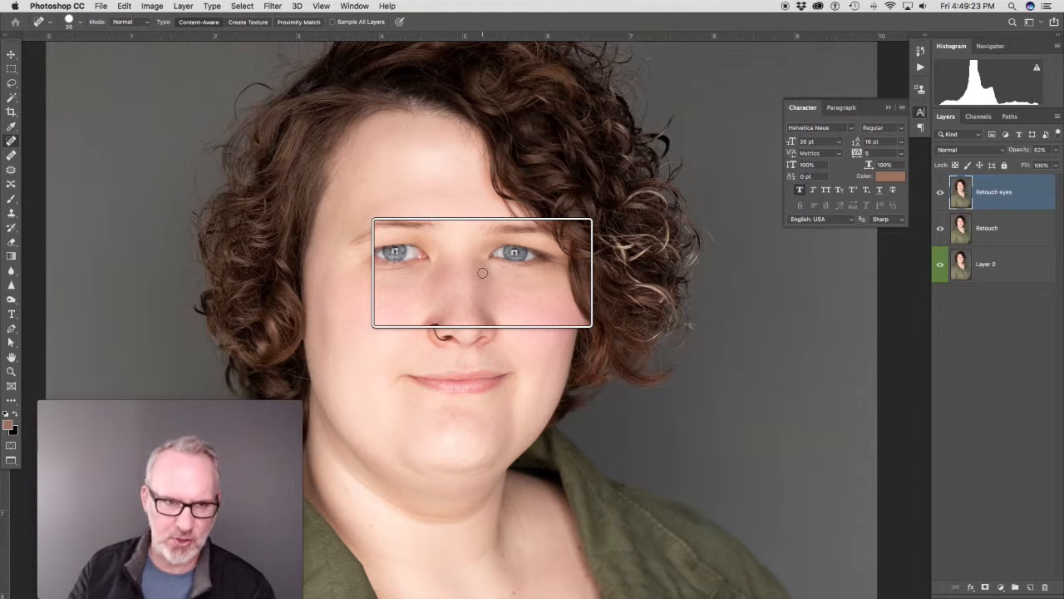
# - Duplicate the whole image with its layers as a new document named "Eye_above_Eyes_Transform"
pyautogui.click(152, 6)
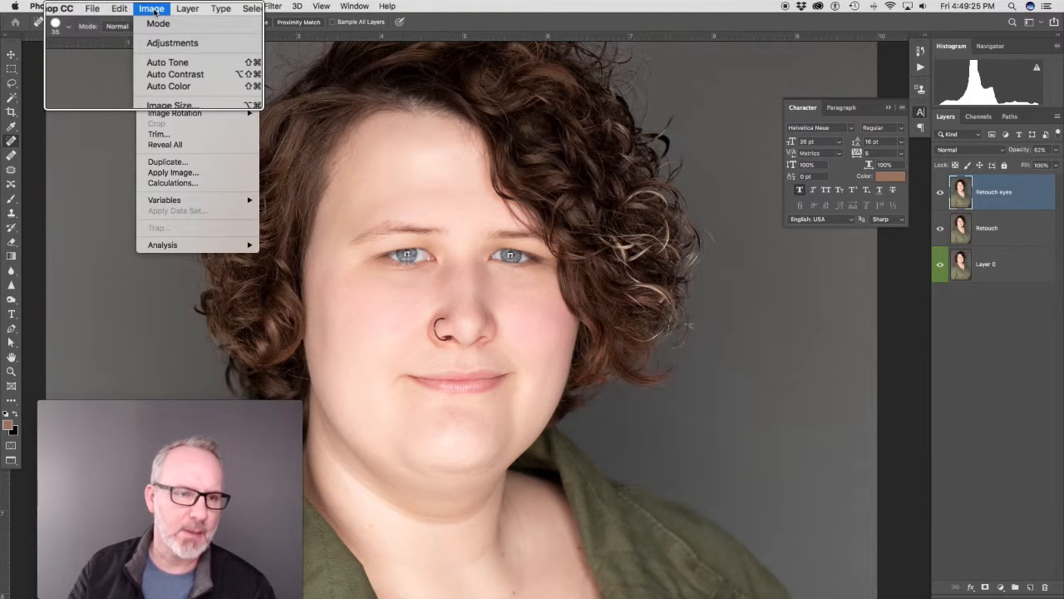
pyautogui.click(166, 161)
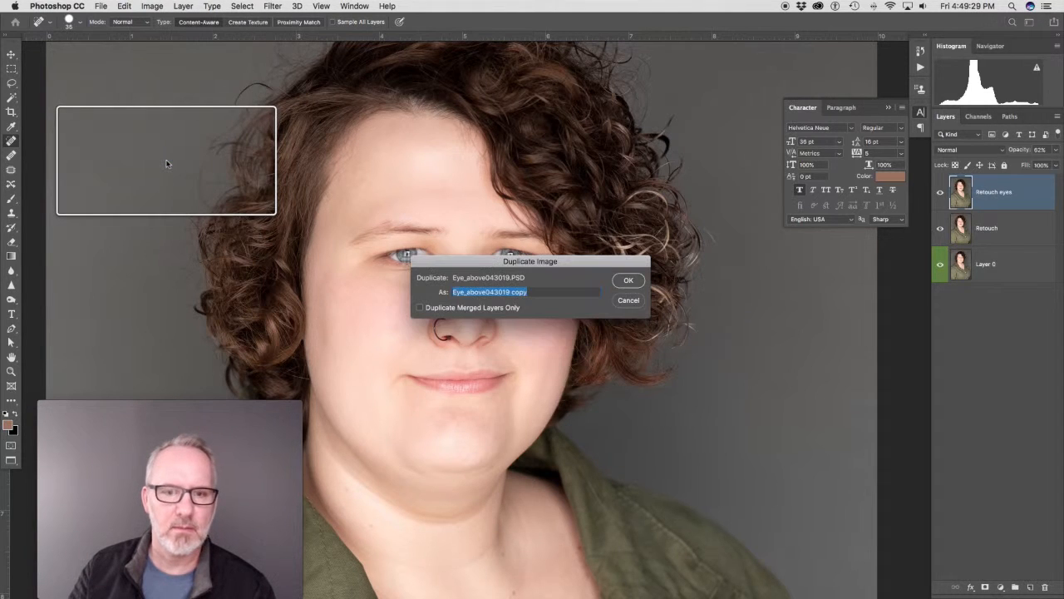
pyautogui.moveTo(535, 291); pyautogui.dragTo(489, 291)
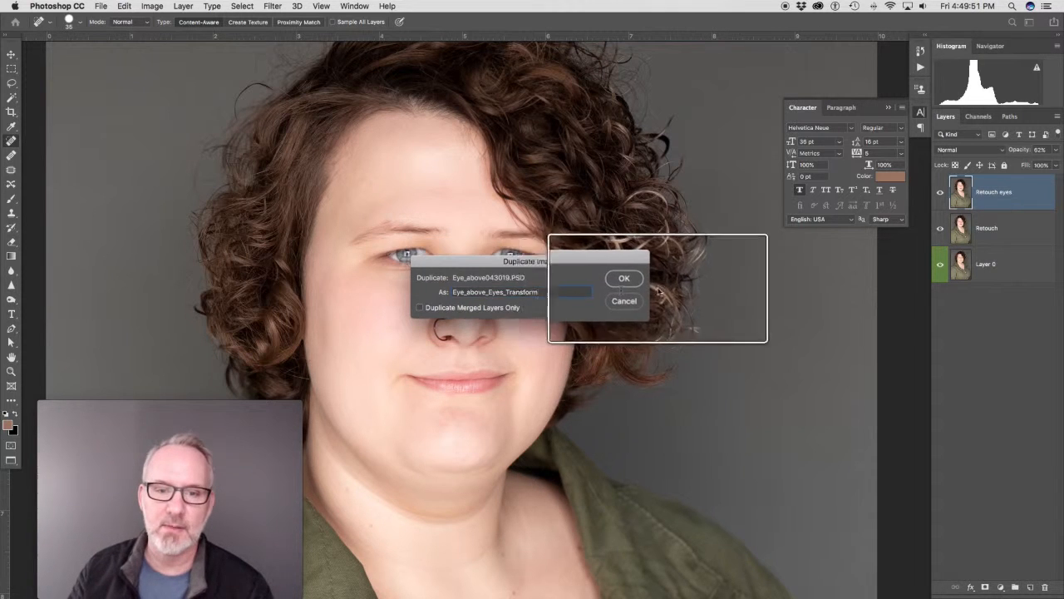
pyautogui.click(628, 280)
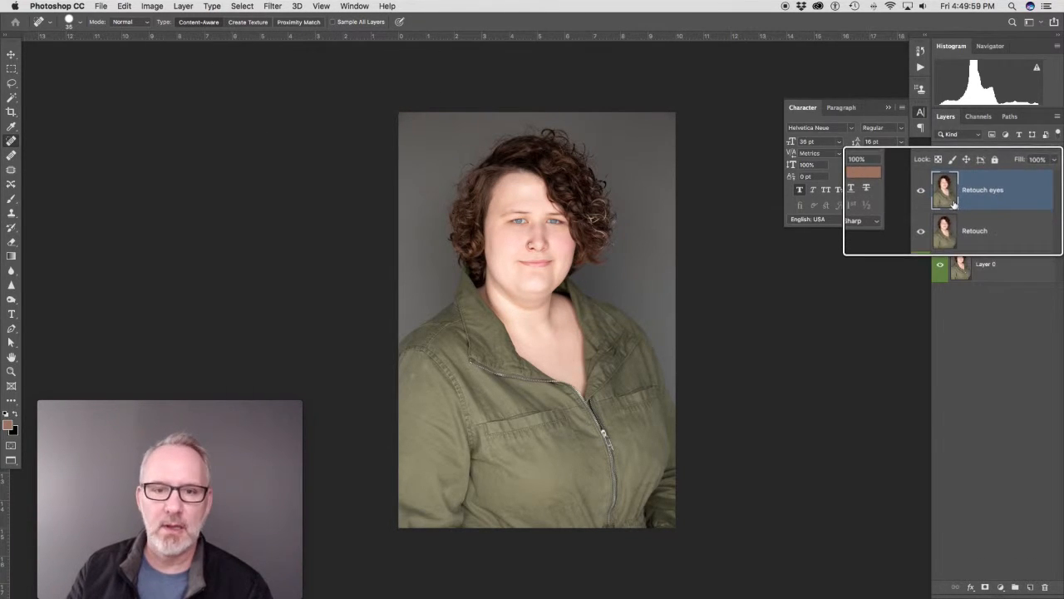
# - Merge all visible layers of the duplicated portrait into a single layer
pyautogui.click(1055, 119)
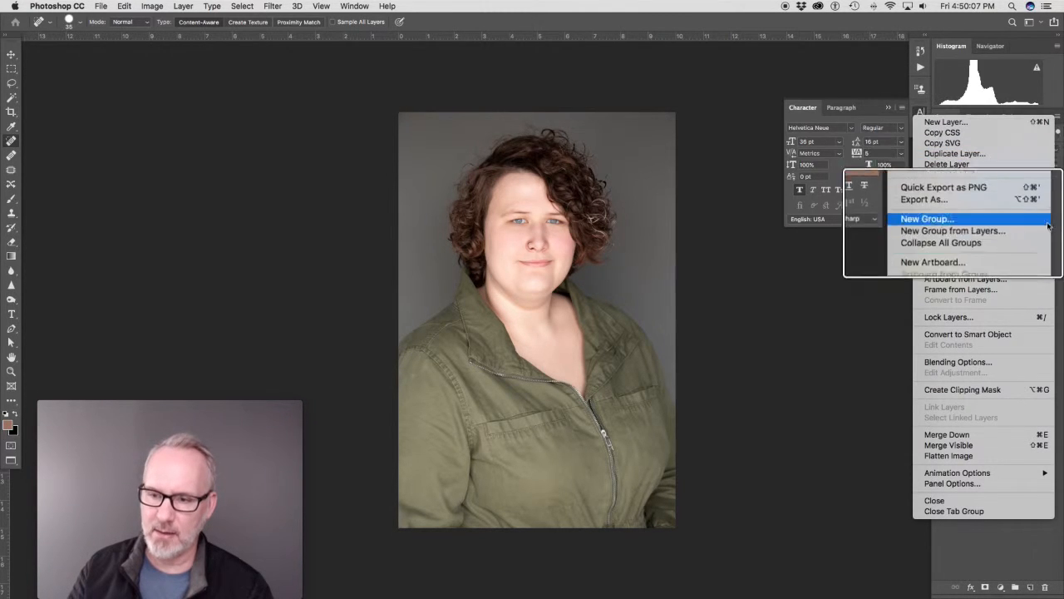
pyautogui.click(975, 449)
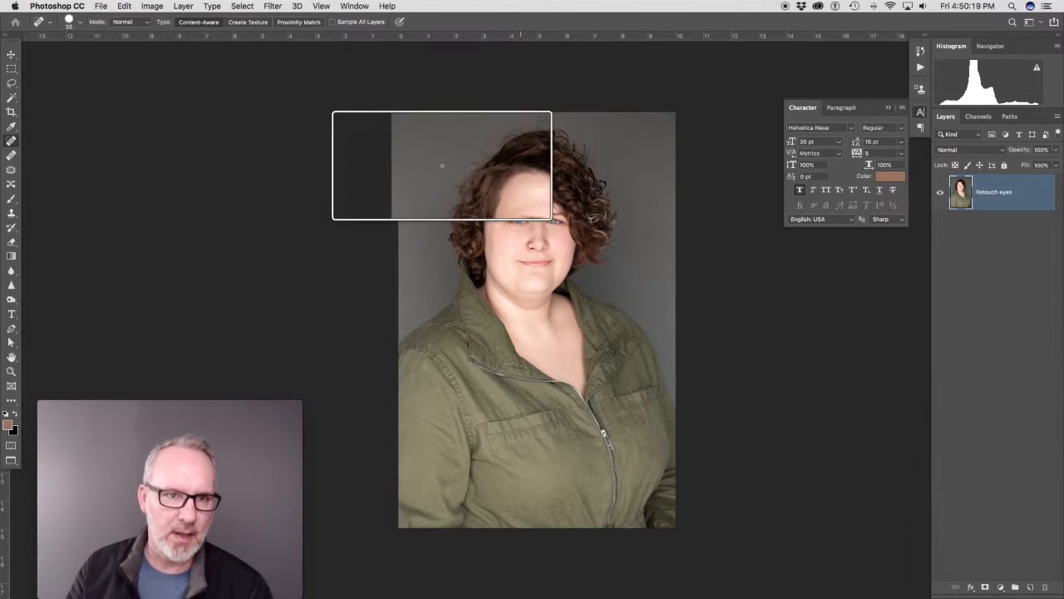
# - Open the Liquify filter on the merged portrait and set the Face-Aware Eye Tilt to 3 for both eyes
pyautogui.click(274, 7)
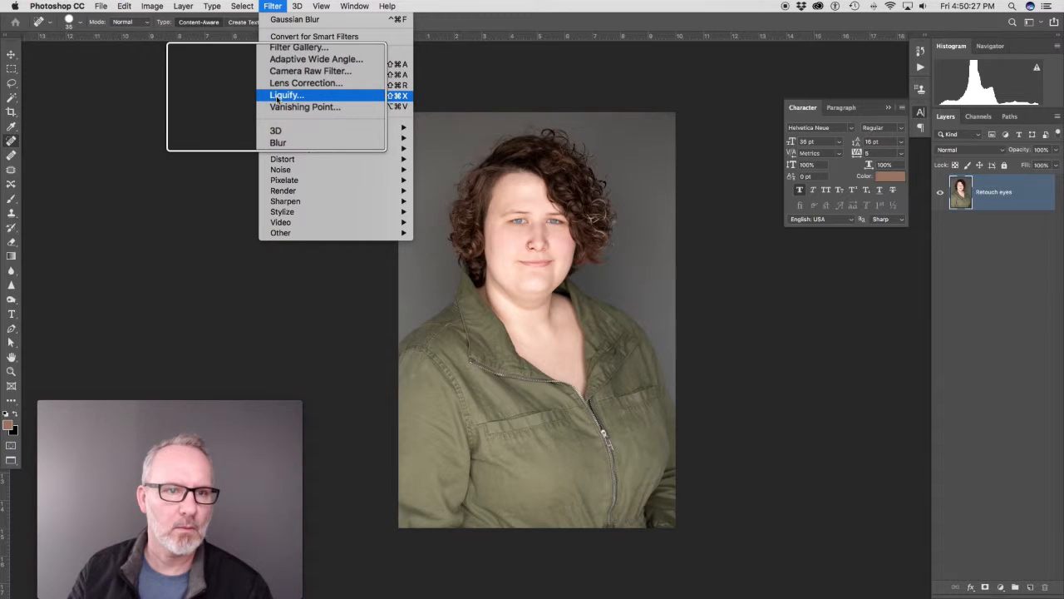
pyautogui.click(277, 97)
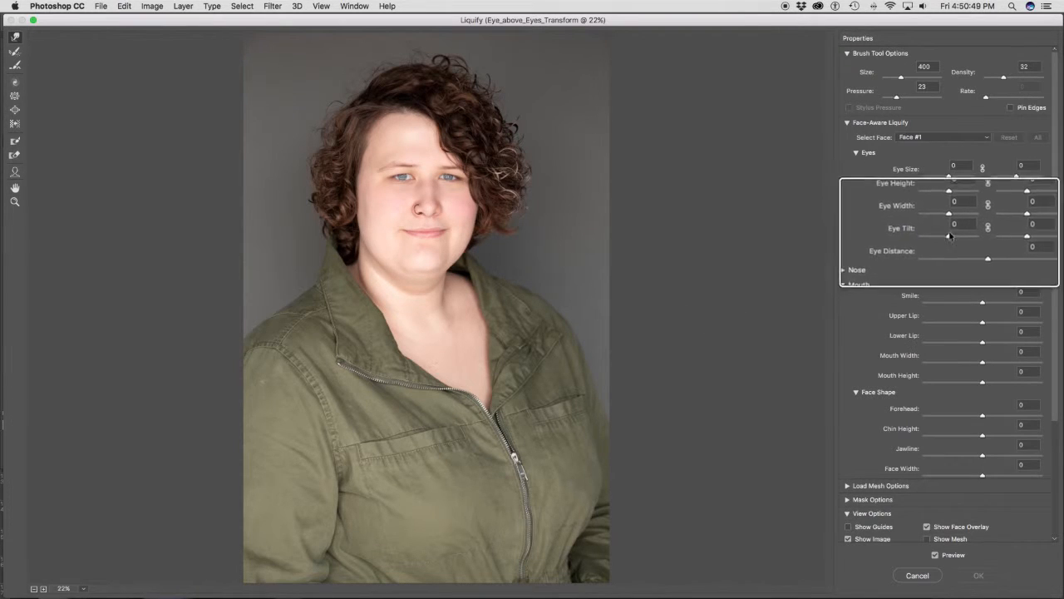
pyautogui.moveTo(949, 235)
pyautogui.mouseDown()
pyautogui.moveTo(918, 238)
pyautogui.moveTo(969, 238)
pyautogui.moveTo(950, 238)
pyautogui.mouseUp()
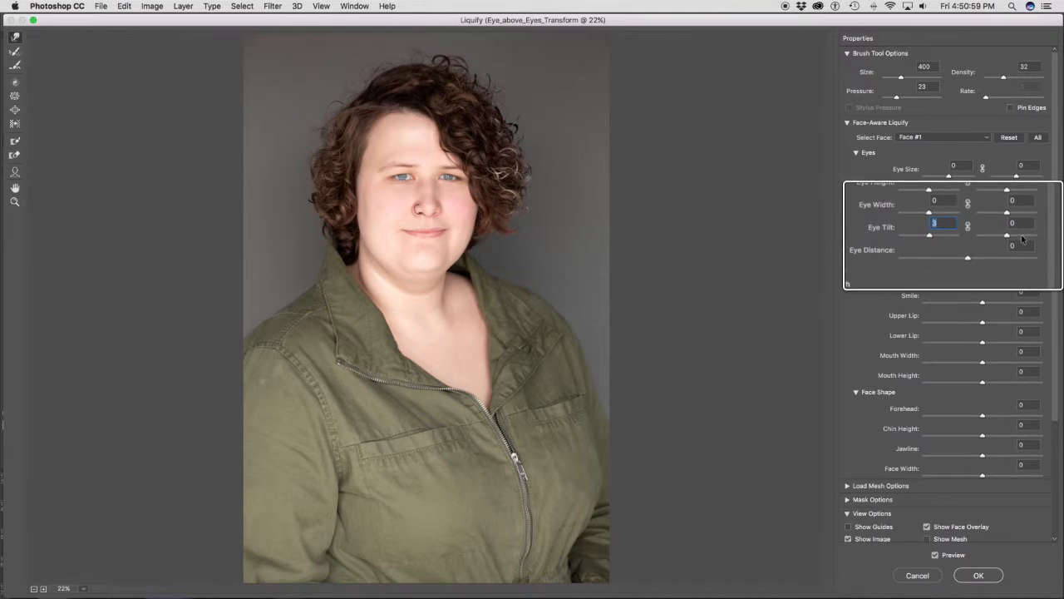
pyautogui.moveTo(1004, 238); pyautogui.dragTo(1007, 239)
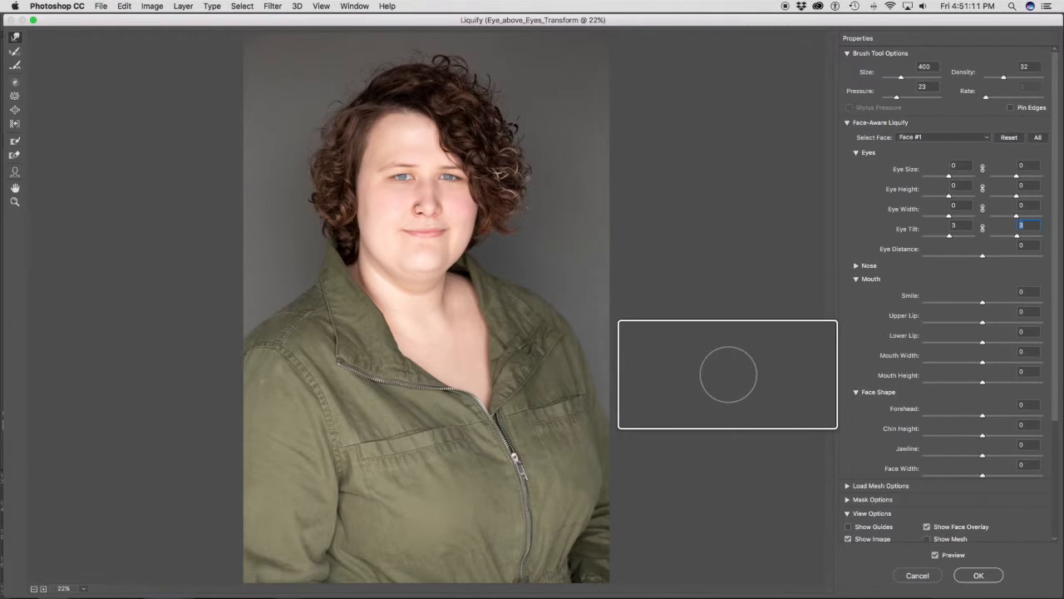
# - Reshape the face with Jawline -10, Chin Height -17 and Forehead 23, and apply the Liquify filter
pyautogui.click(968, 456)
pyautogui.moveTo(977, 457); pyautogui.dragTo(957, 439)
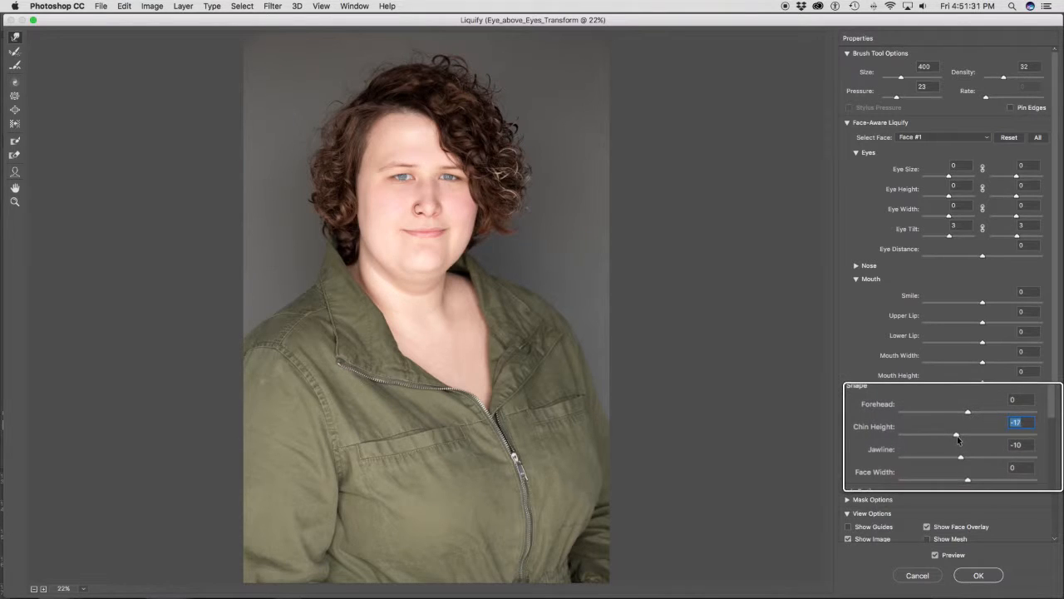
pyautogui.moveTo(969, 418); pyautogui.dragTo(984, 420)
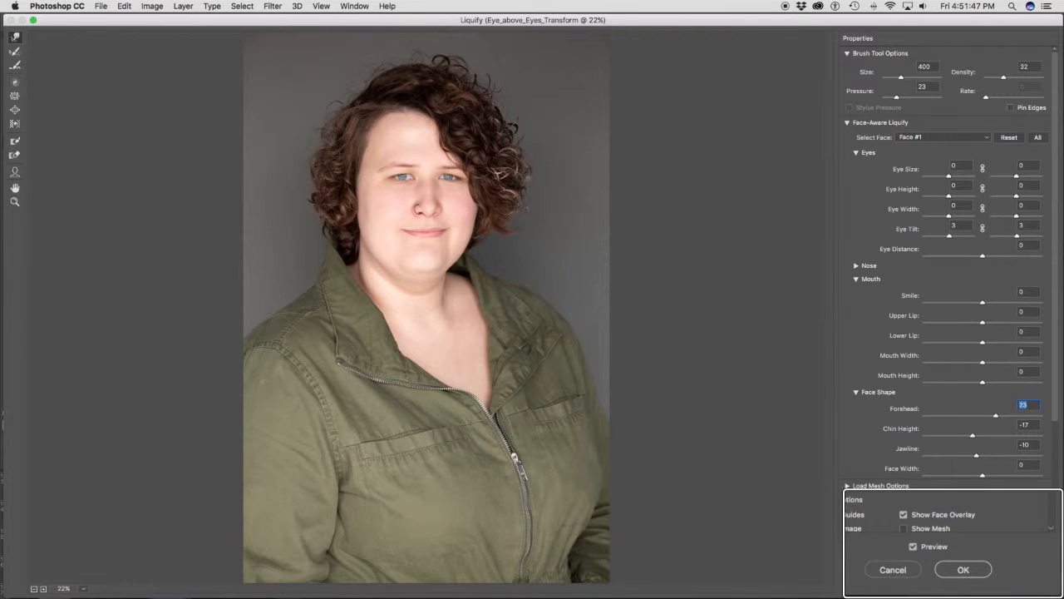
pyautogui.click(977, 575)
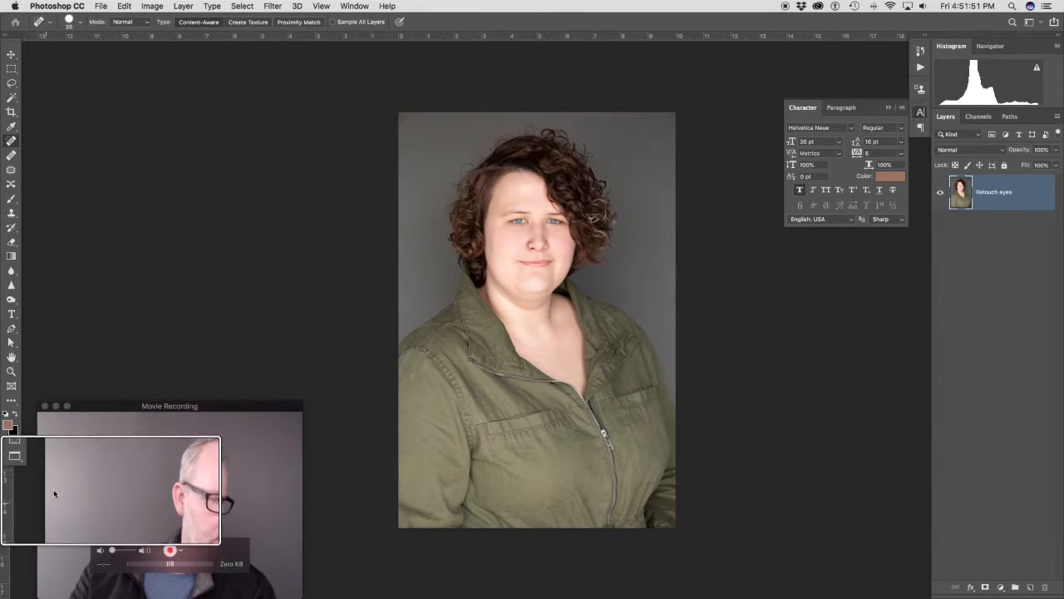
# - Cycle the screen mode through Full Screen back to the standard mode with document tabs
pyautogui.click(11, 460)
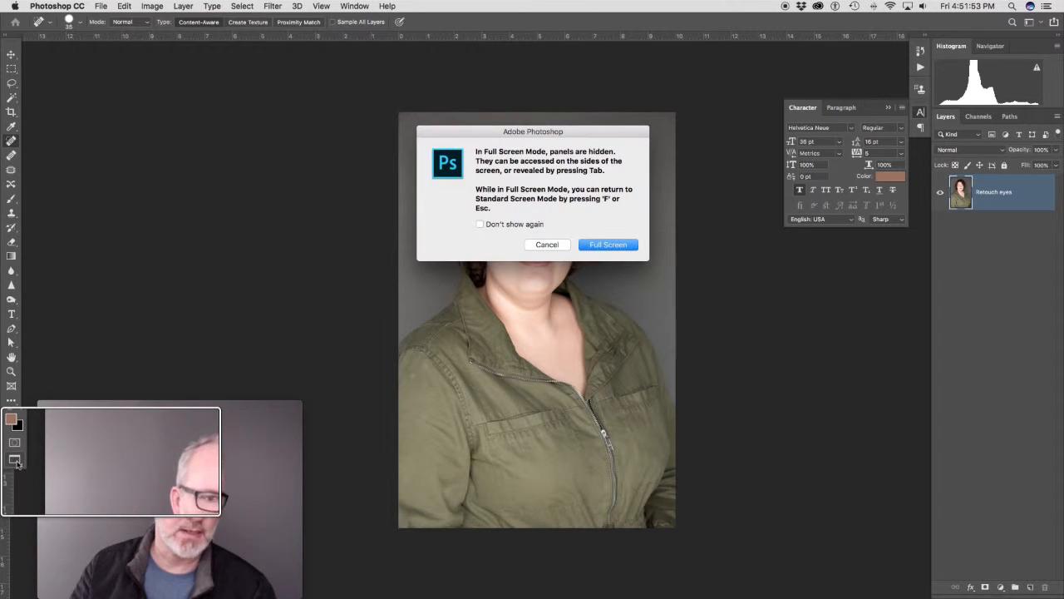
pyautogui.click(606, 244)
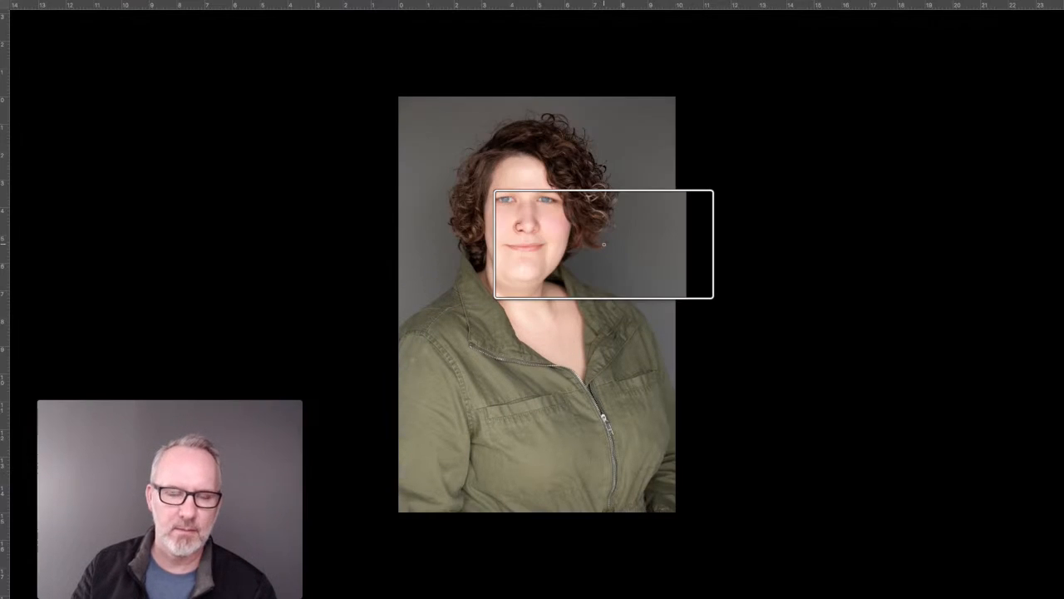
pyautogui.press('f')
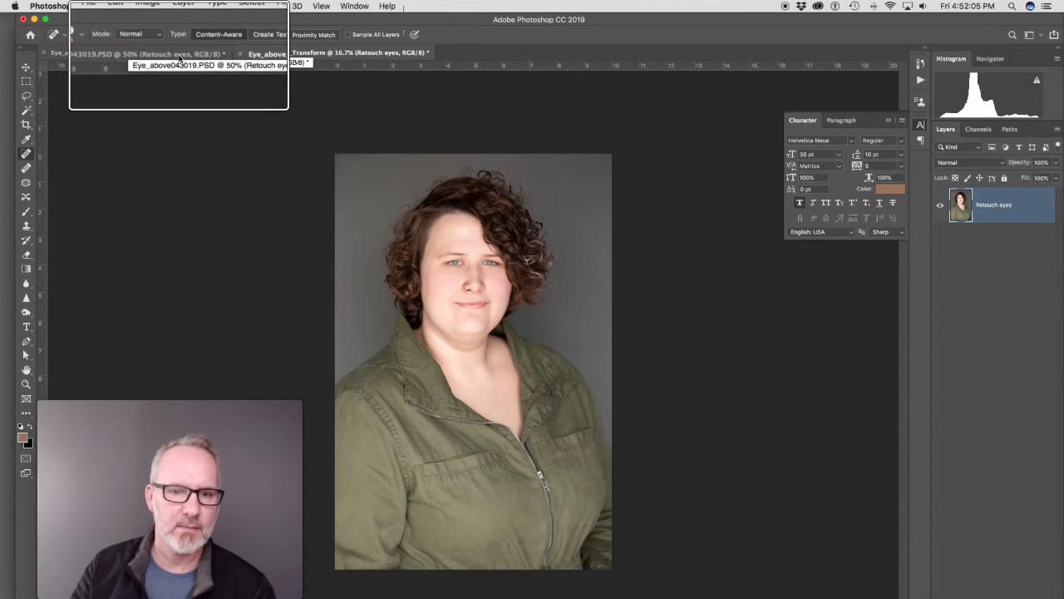
# - Compare the original Eye_above043019.PSD, fitted to the window, with the liquified Eye_above_Eyes_Transform document
pyautogui.click(179, 56)
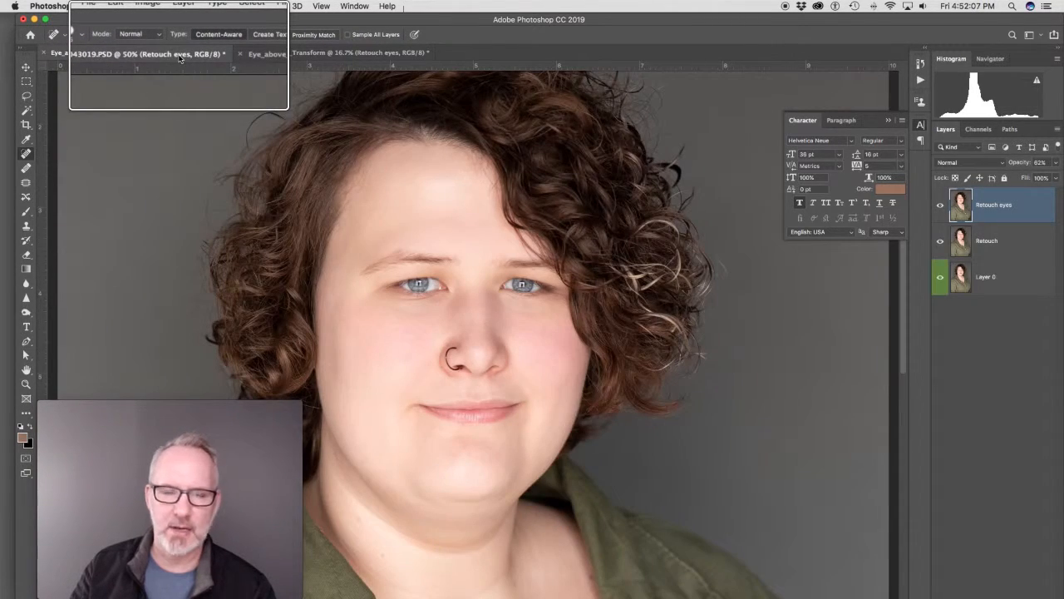
pyautogui.press('super+0')
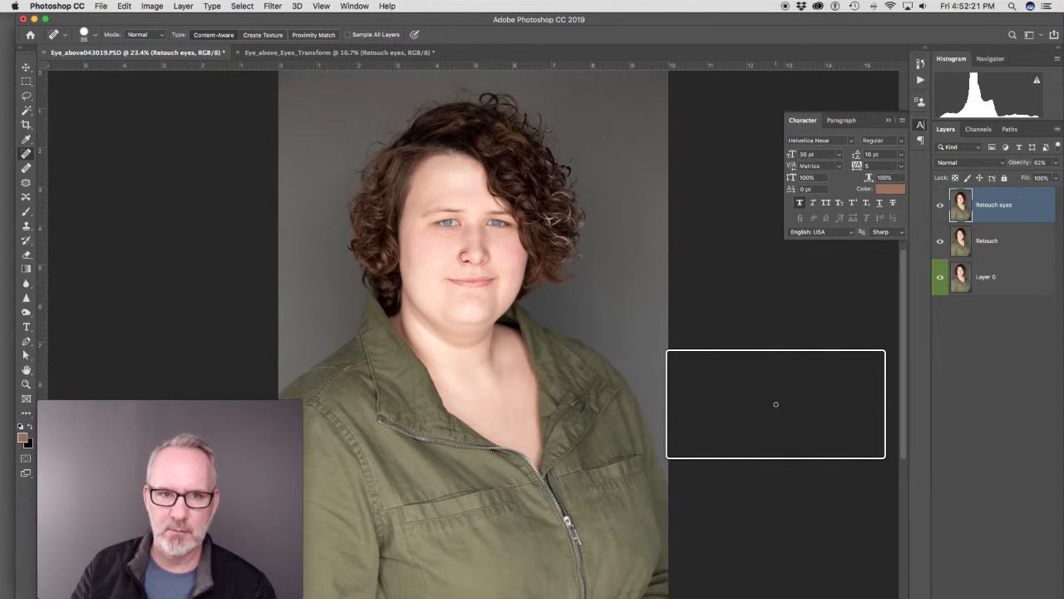
pyautogui.click(340, 53)
pyautogui.moveTo(465, 246); pyautogui.dragTo(424, 233)
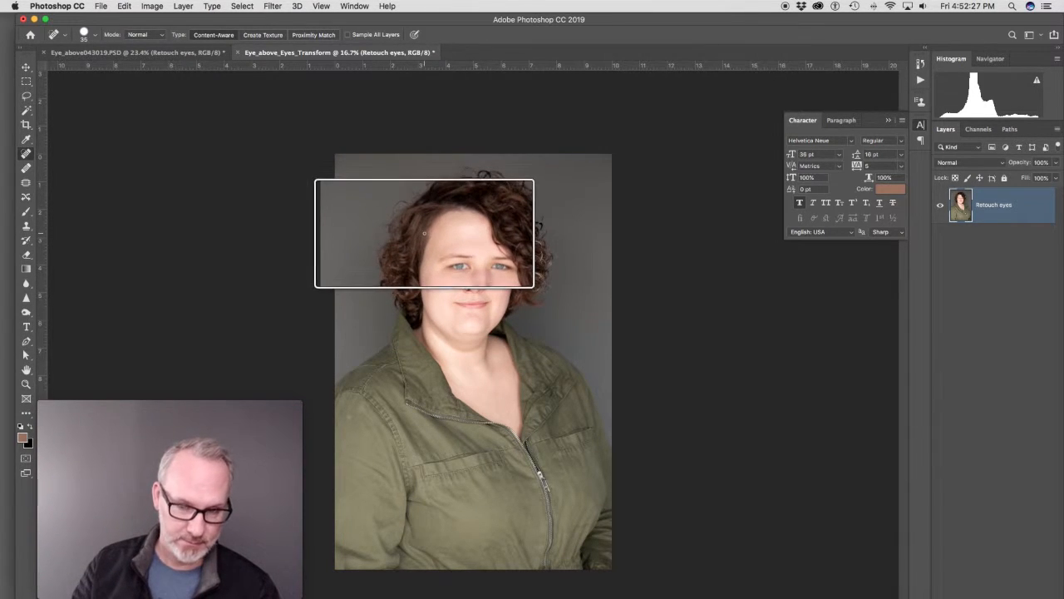
pyautogui.click(176, 54)
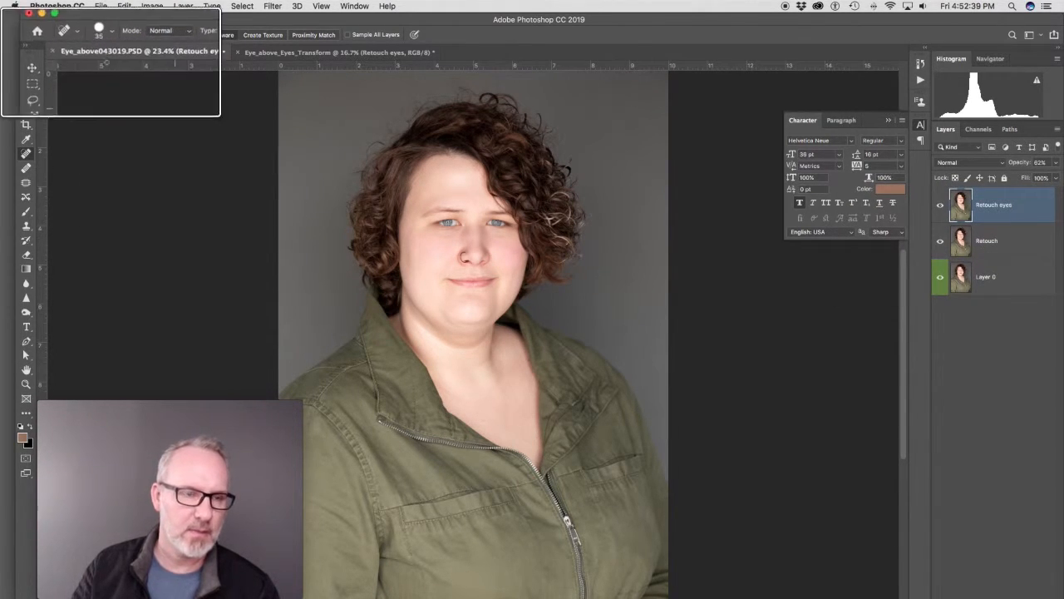
# - Close Eye_above043019.PSD, saving its changes with Maximize Compatibility on
pyautogui.click(45, 53)
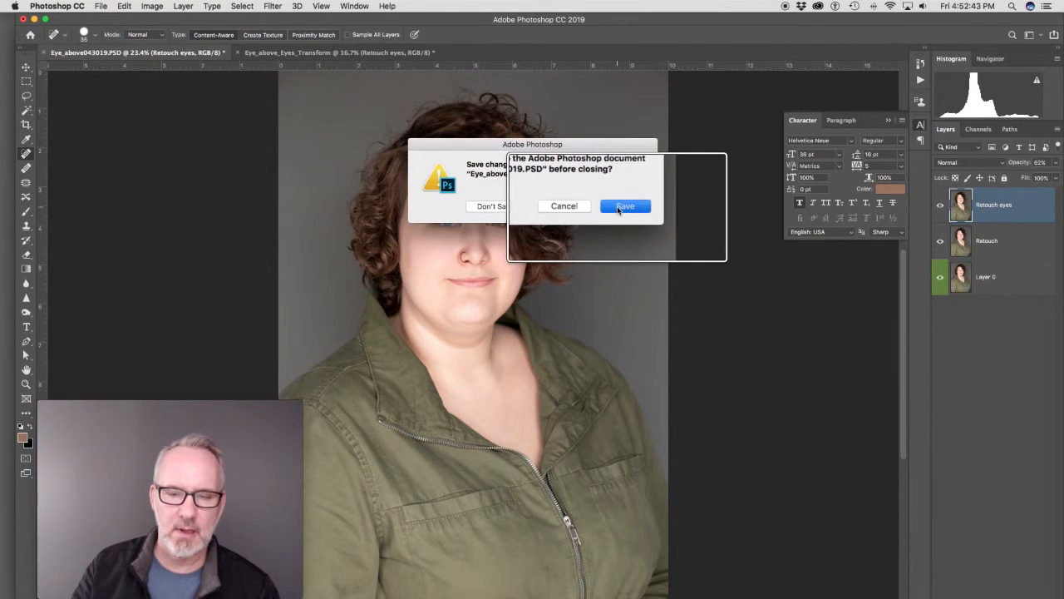
pyautogui.click(616, 208)
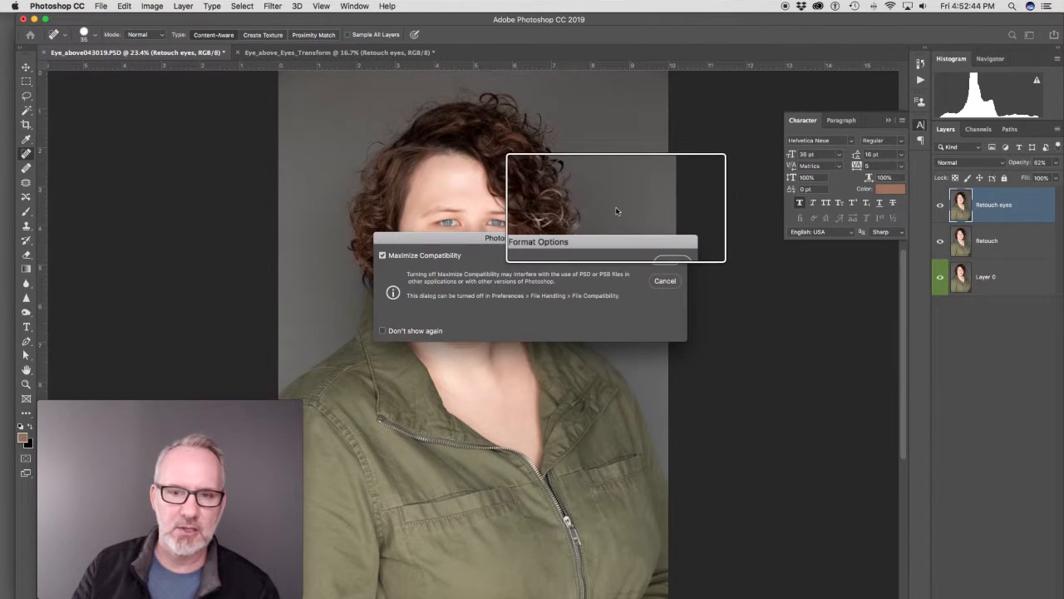
pyautogui.click(665, 260)
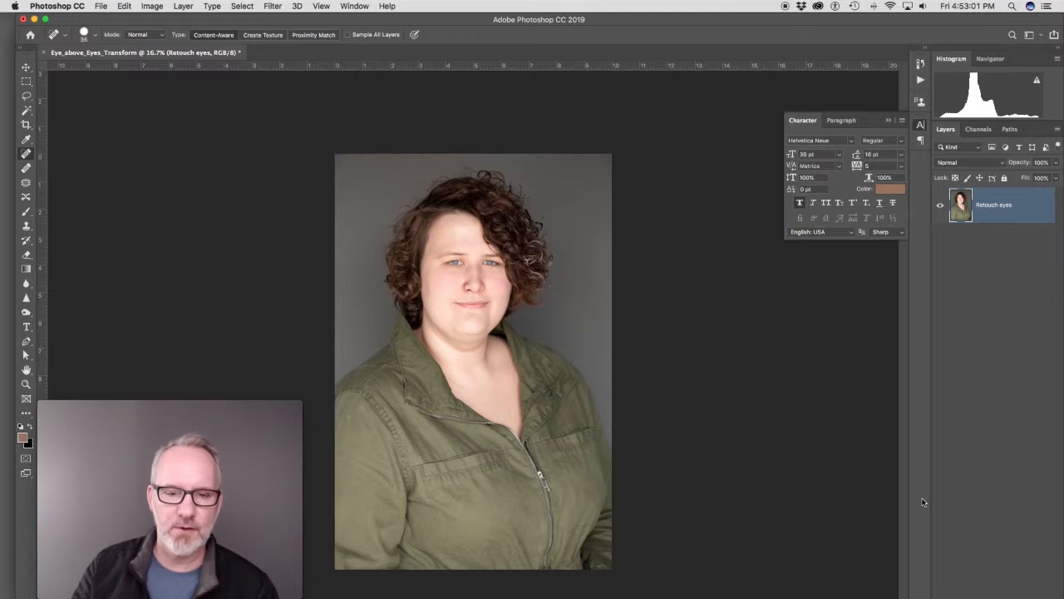
pyautogui.press('super+0')
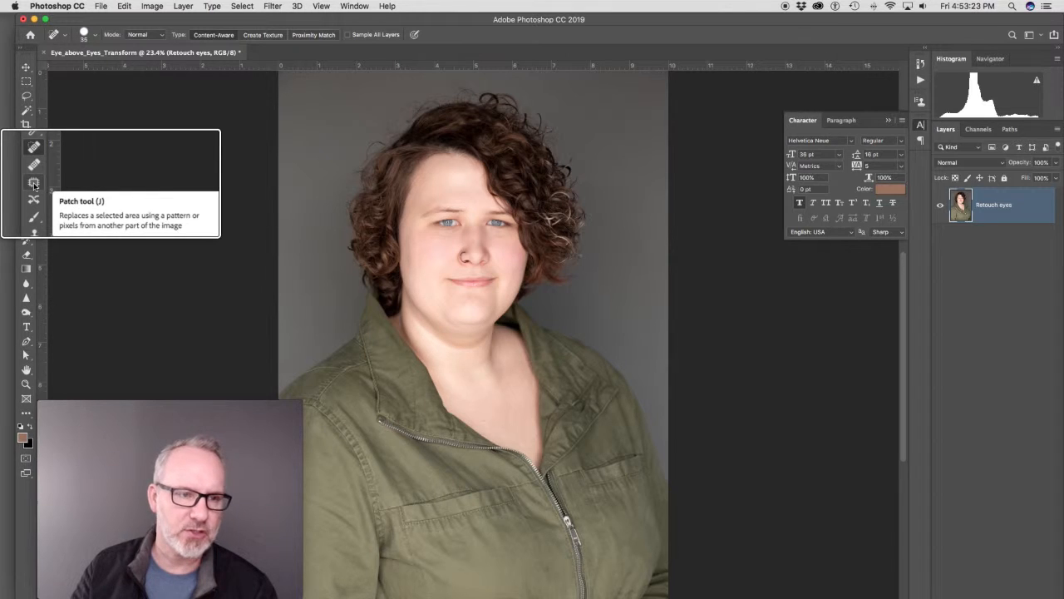
pyautogui.hscroll(-5, 263, 262)
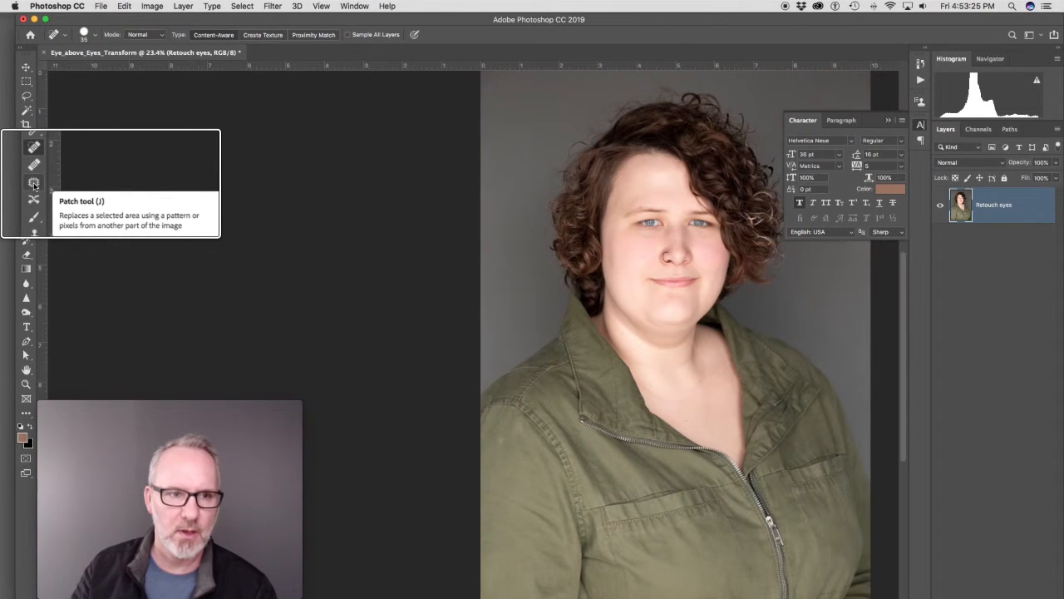